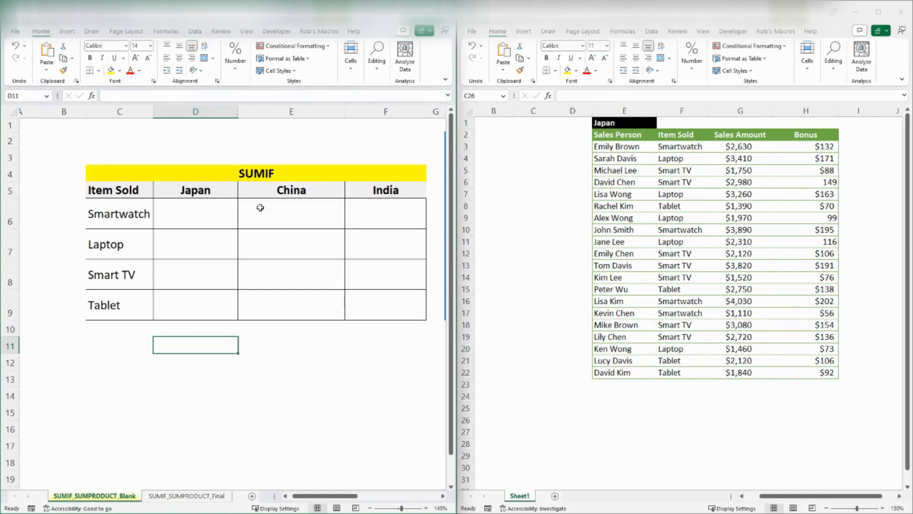
Step: Examine the SUMIF table's items and country headings alongside the sales data in the Japan and China workbooks
{"action": "left_click", "coordinate": [198, 217]}
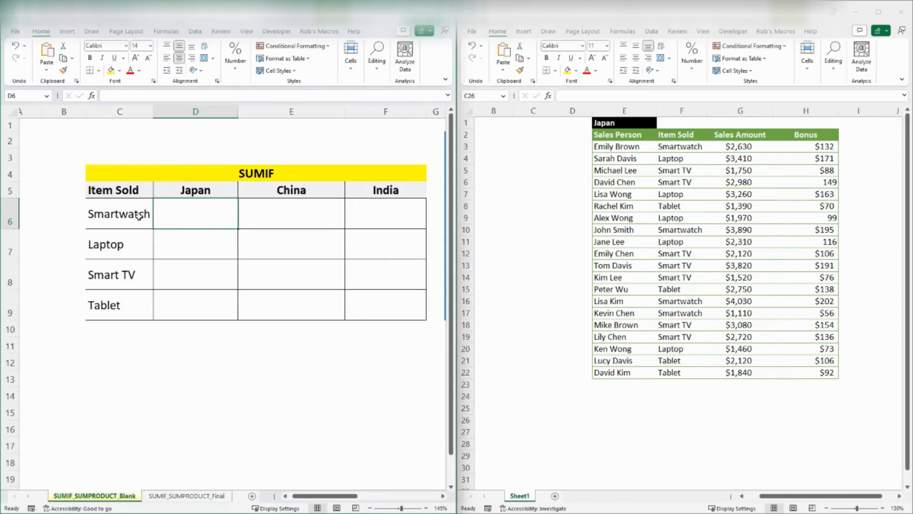
{"action": "left_click_drag", "start_coordinate": [138, 217], "coordinate": [131, 296]}
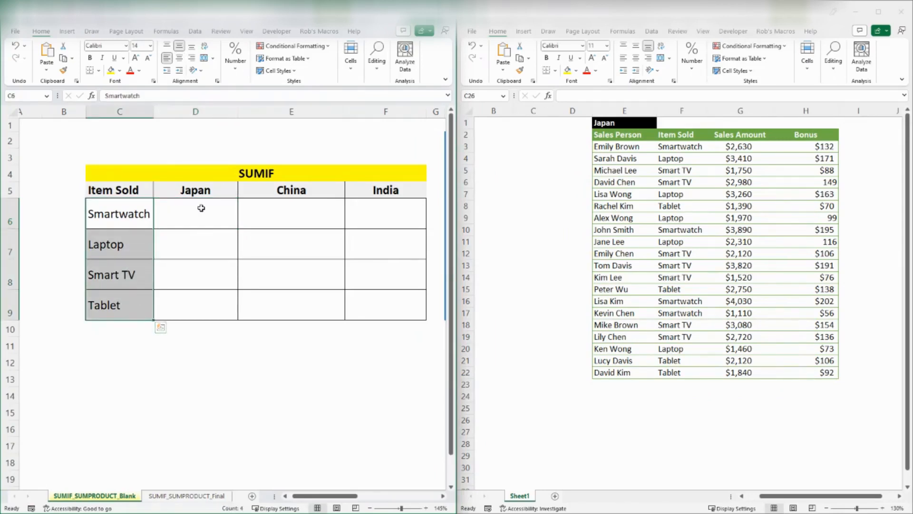
{"action": "left_click", "coordinate": [201, 192]}
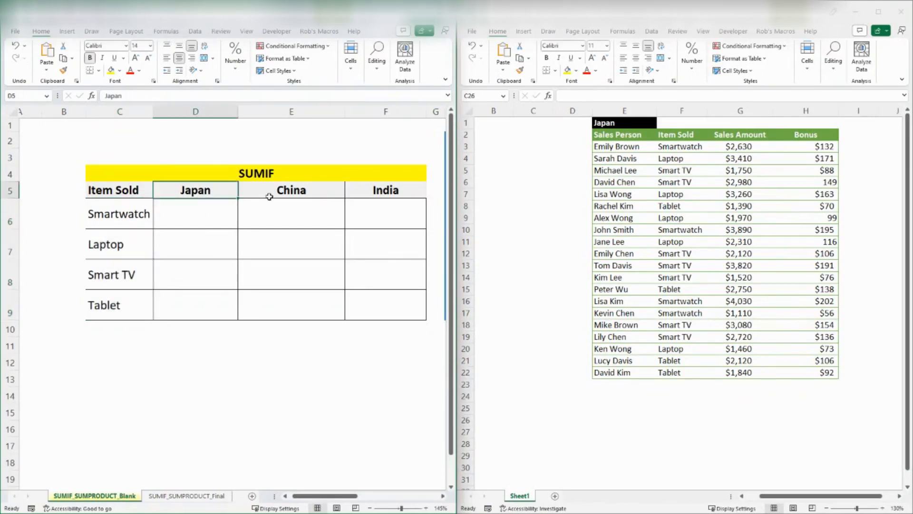
{"action": "left_click", "coordinate": [267, 194]}
{"action": "left_click", "coordinate": [631, 303]}
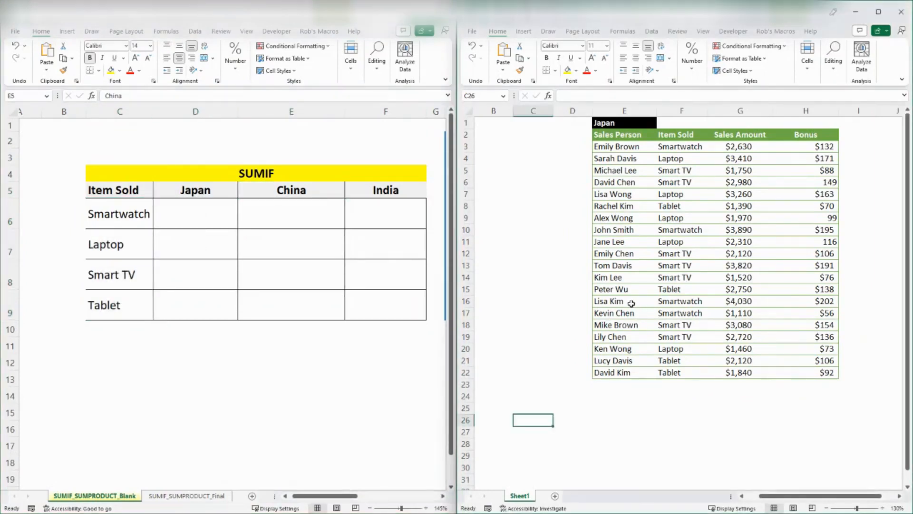
{"action": "left_click", "coordinate": [607, 305]}
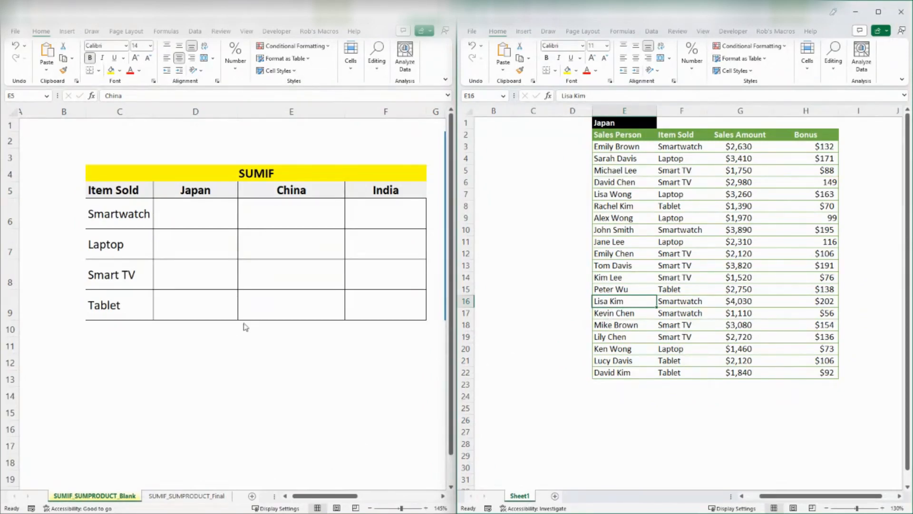
{"action": "left_click", "coordinate": [588, 183]}
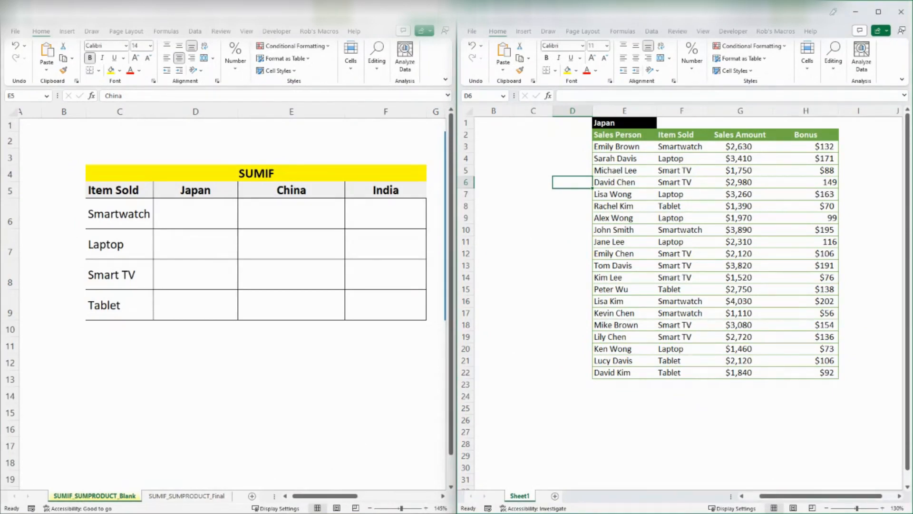
{"action": "key", "text": "ctrl+Tab"}
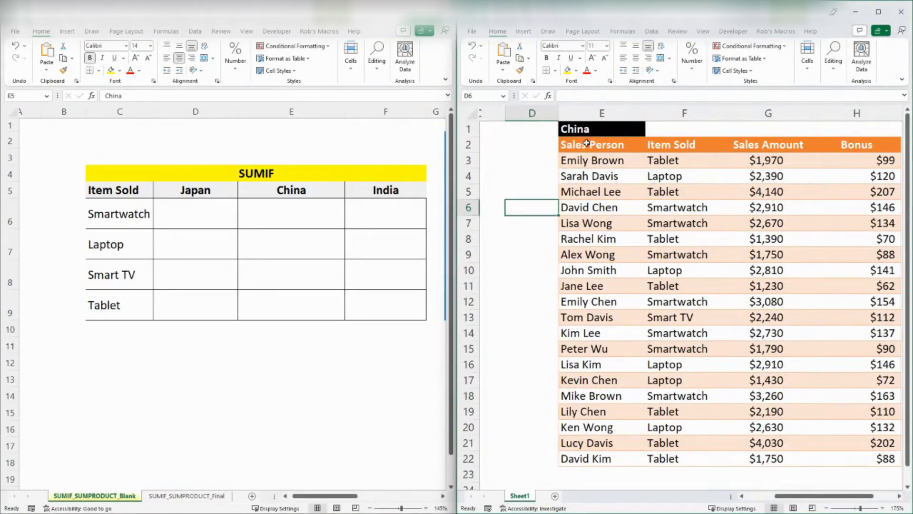
{"action": "mouse_move", "coordinate": [787, 497]}
{"action": "left_mouse_down"}
{"action": "mouse_move", "coordinate": [795, 497]}
{"action": "mouse_move", "coordinate": [784, 497]}
{"action": "left_mouse_up"}
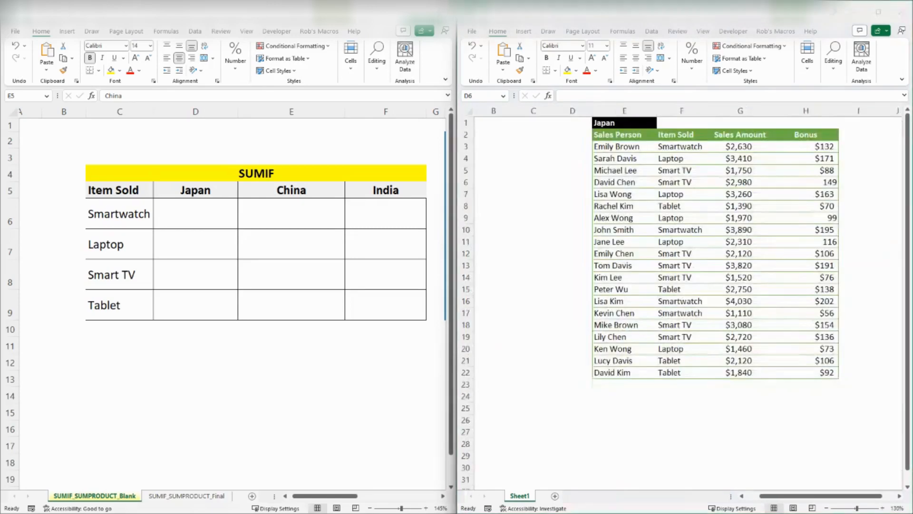
{"action": "left_click", "coordinate": [616, 346]}
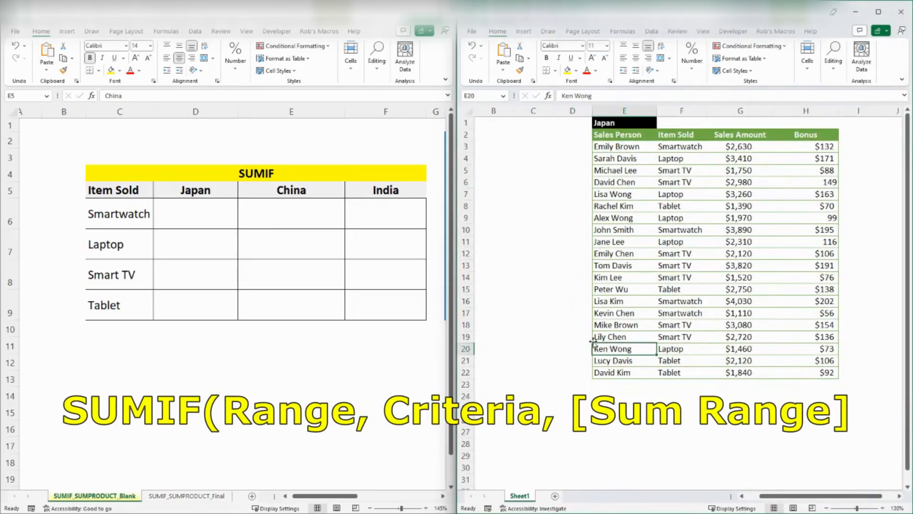
Step: Start a SUMIF formula in D6 with the Japan workbook's Item Sold cells $F$3:$F$22 as the range
{"action": "left_click", "coordinate": [204, 217]}
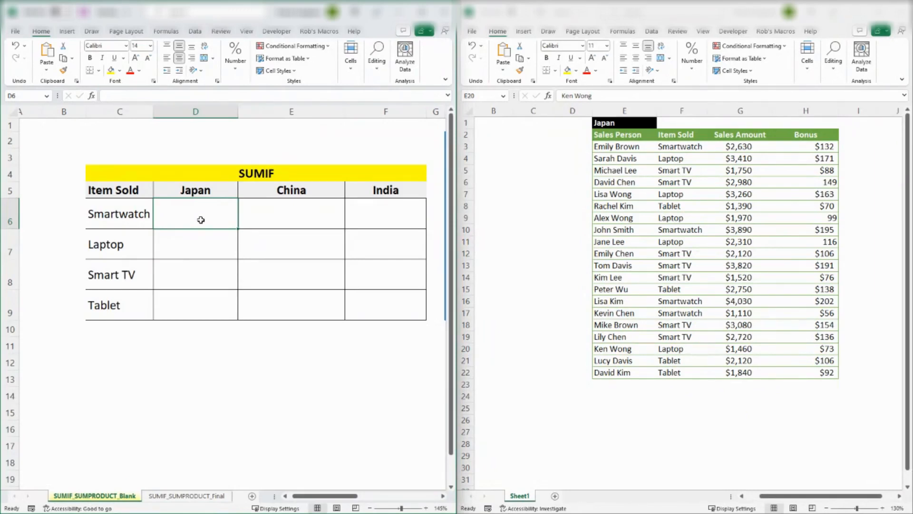
{"action": "type", "text": "=SUMIF"}
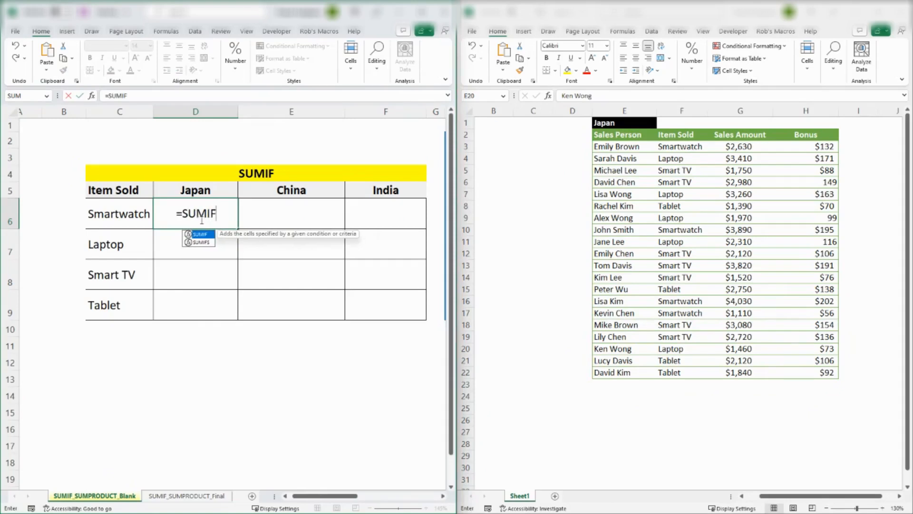
{"action": "type", "text": "("}
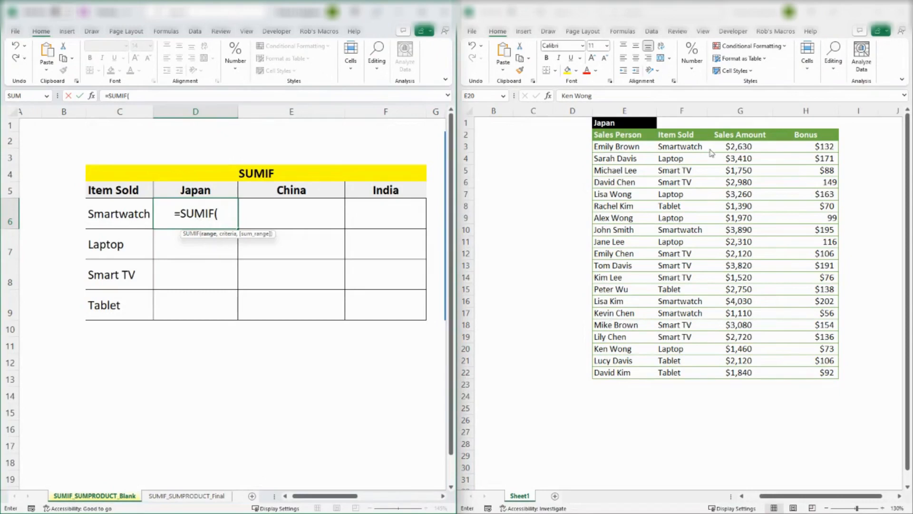
{"action": "left_click", "coordinate": [681, 148]}
{"action": "left_click_drag", "start_coordinate": [681, 147], "coordinate": [686, 374]}
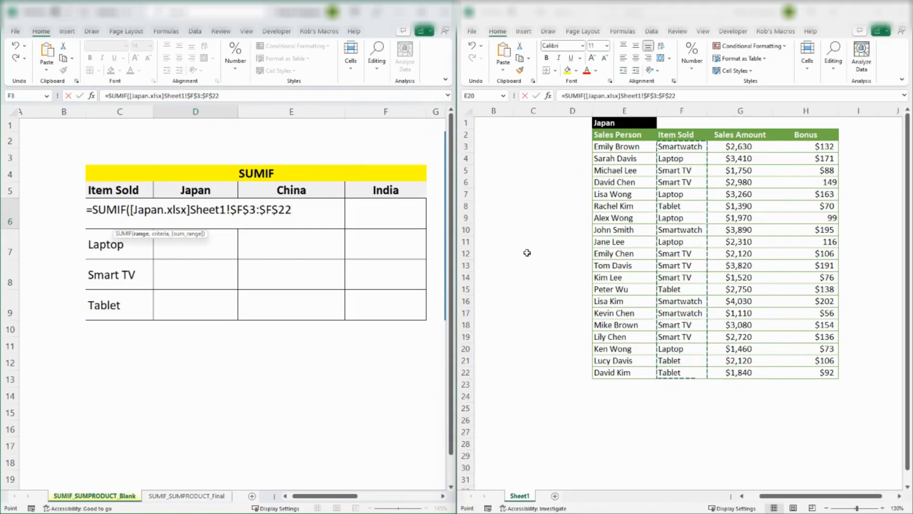
Step: Add C6 as the SUMIF criteria with only its column locked, as $C6
{"action": "type", "text": ","}
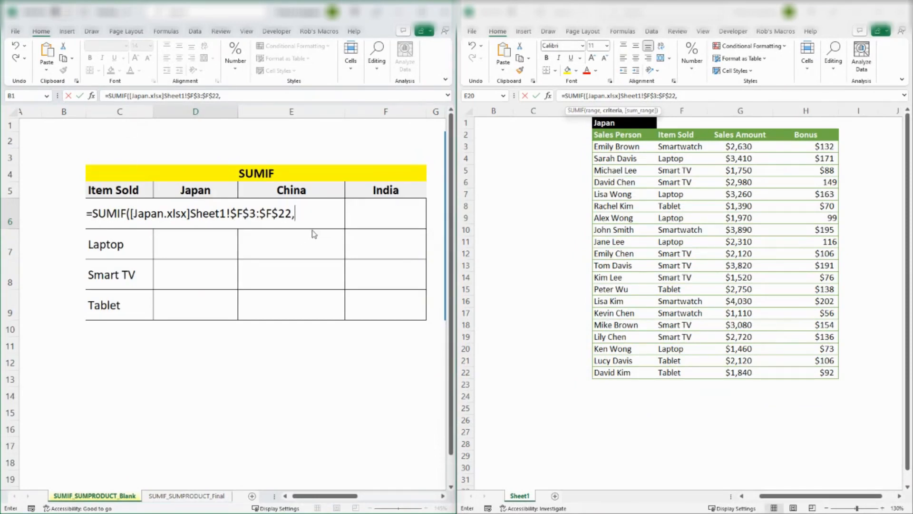
{"action": "type", "text": "C"}
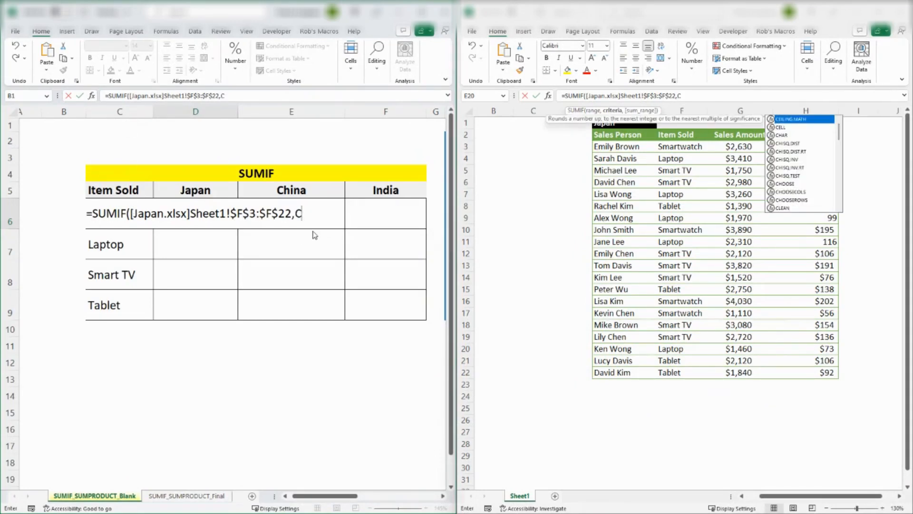
{"action": "type", "text": "6"}
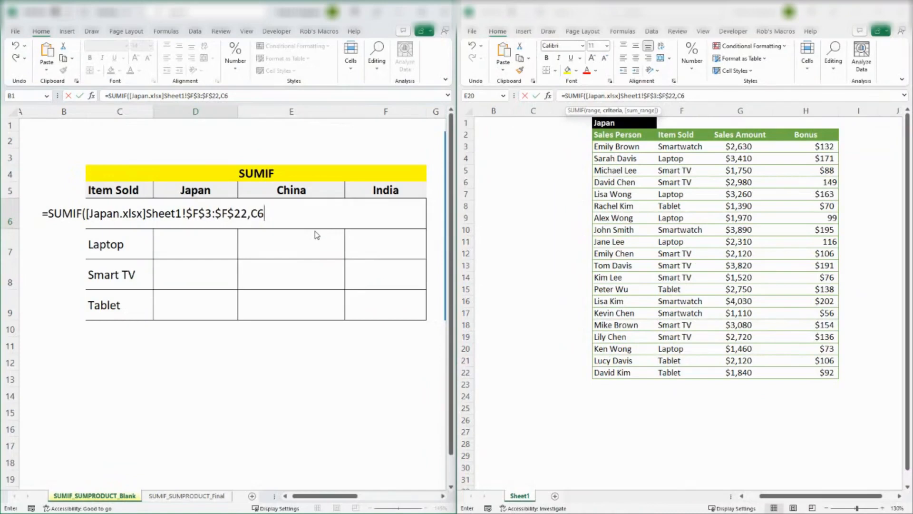
{"action": "key", "text": "F4"}
{"action": "key", "text": "F4"}
{"action": "key", "text": "F4"}
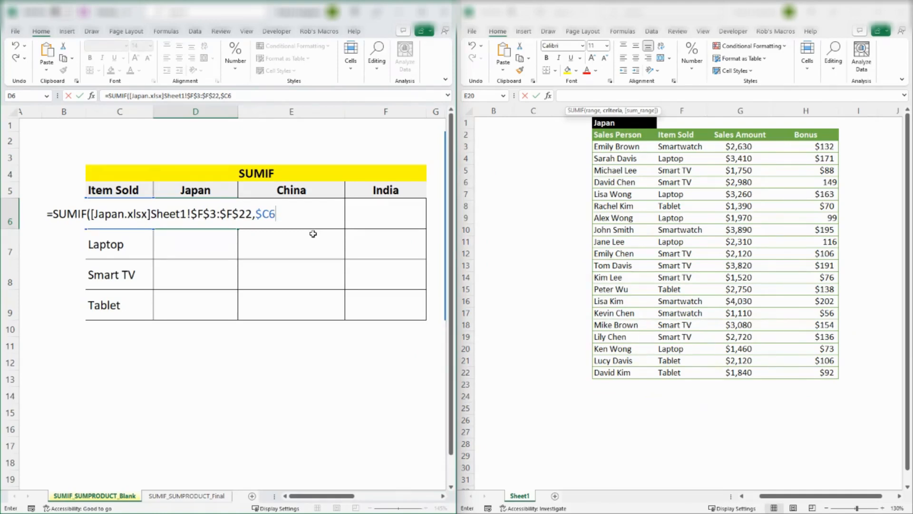
Step: Add the Japan workbook's Sales Amount cells $G$3:$G$22 as the sum range and complete the D6 formula
{"action": "type", "text": ","}
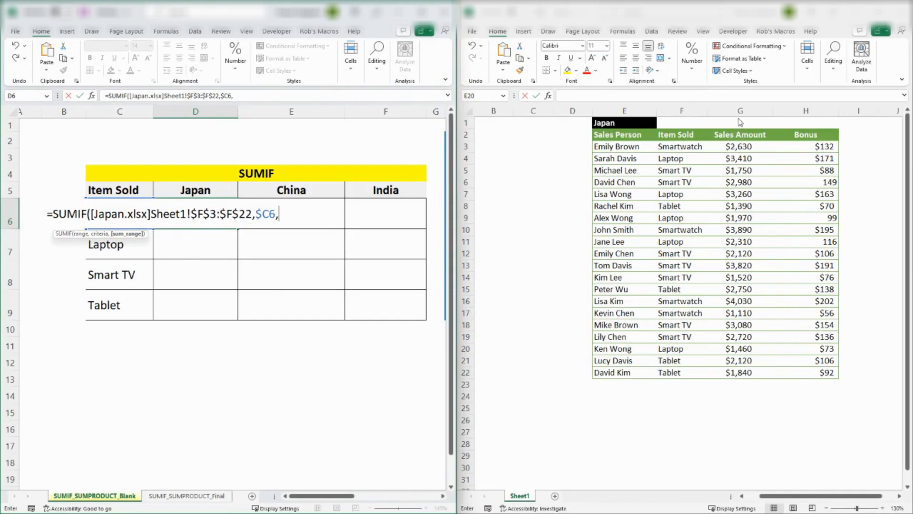
{"action": "left_click", "coordinate": [735, 148]}
{"action": "left_click_drag", "start_coordinate": [735, 147], "coordinate": [733, 369]}
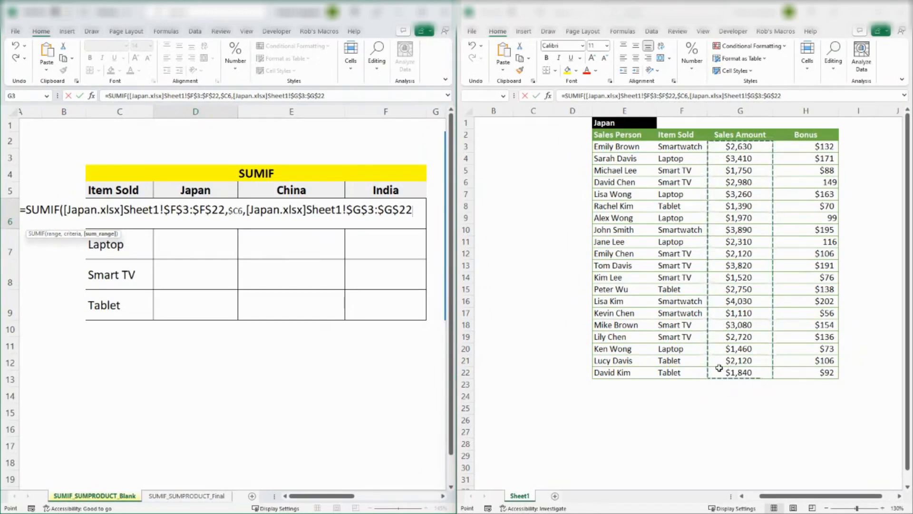
{"action": "type", "text": ")"}
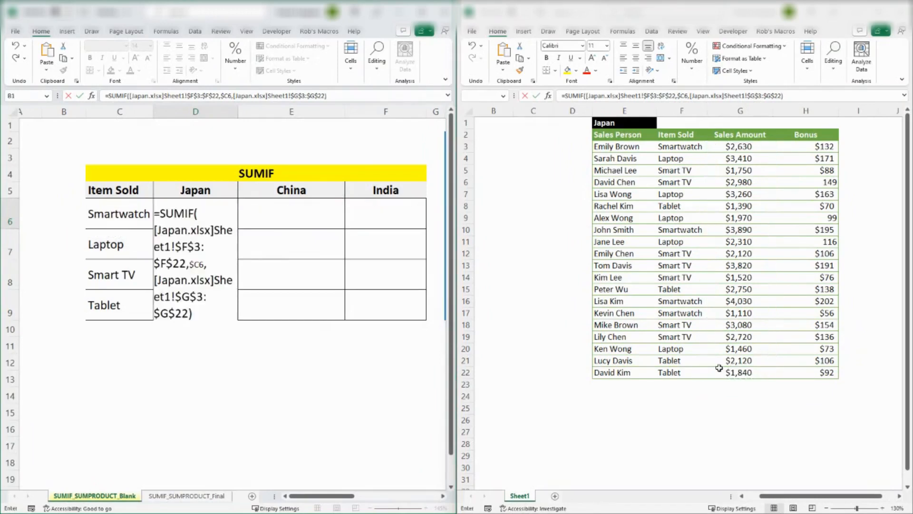
{"action": "key", "text": "Return"}
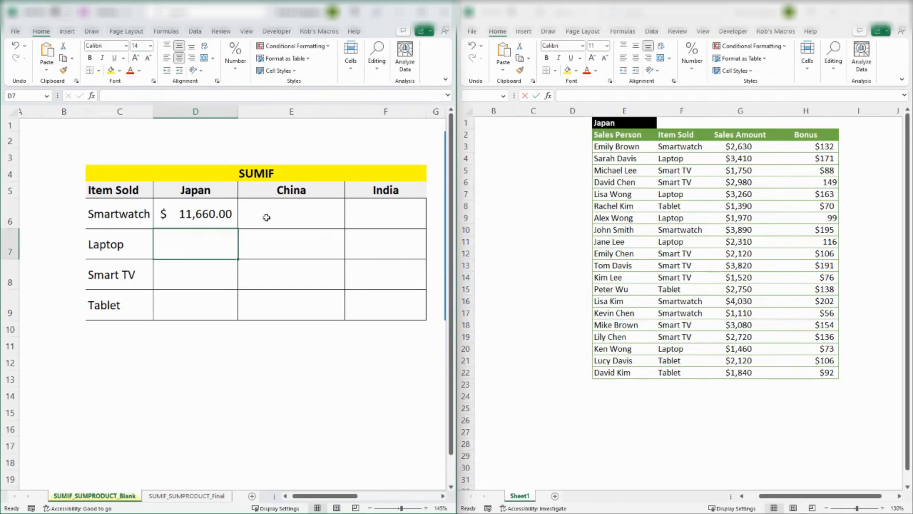
Step: Check the Smartwatch total by selecting the sales amounts in G3, G10, G16 and G17 of the Japan workbook together
{"action": "left_click", "coordinate": [733, 148]}
{"action": "left_click", "coordinate": [733, 148]}
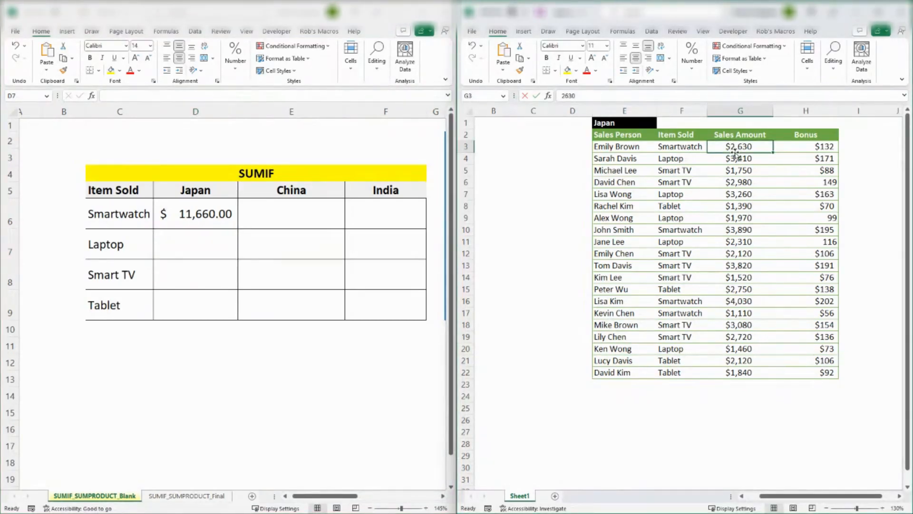
{"action": "left_click", "coordinate": [733, 230], "text": "ctrl"}
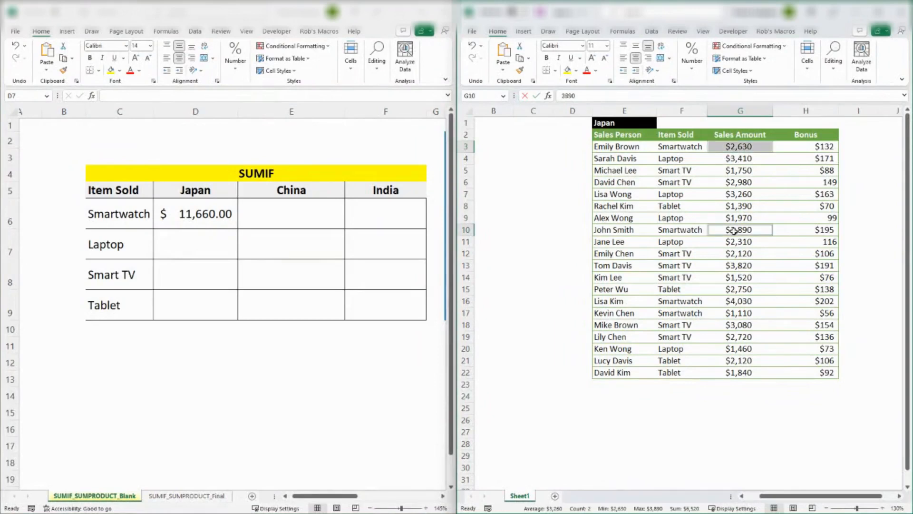
{"action": "left_click", "coordinate": [743, 302], "text": "ctrl"}
{"action": "left_click", "coordinate": [740, 316], "text": "ctrl"}
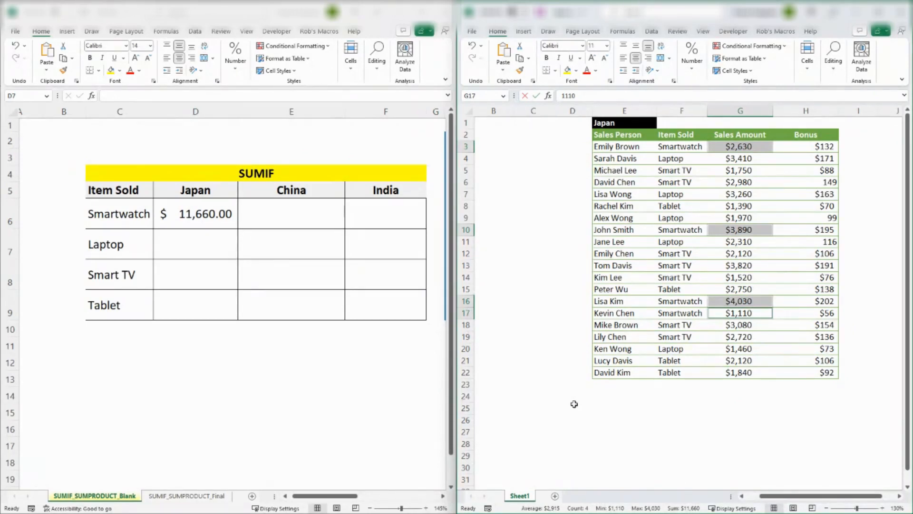
{"action": "left_click", "coordinate": [556, 396]}
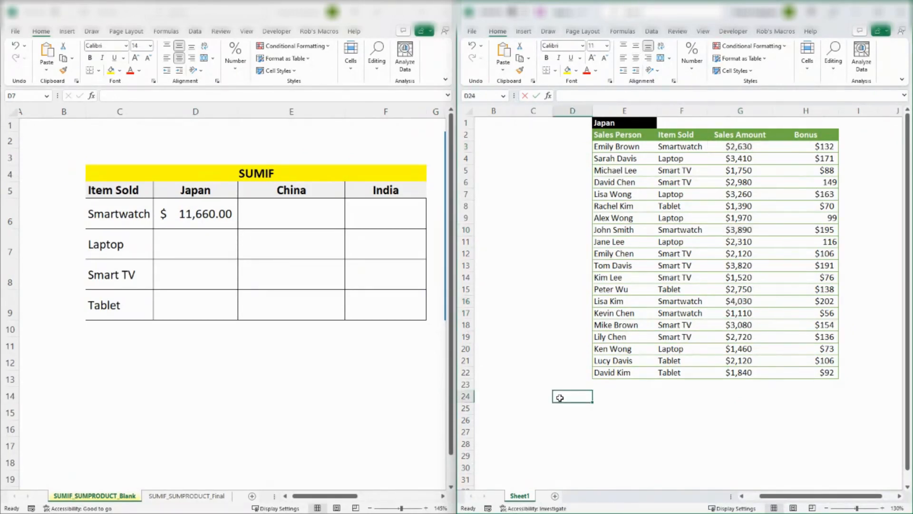
Step: Fill the D6 SUMIF formula down through D9 for Laptop, Smart TV and Tablet
{"action": "left_click", "coordinate": [199, 215]}
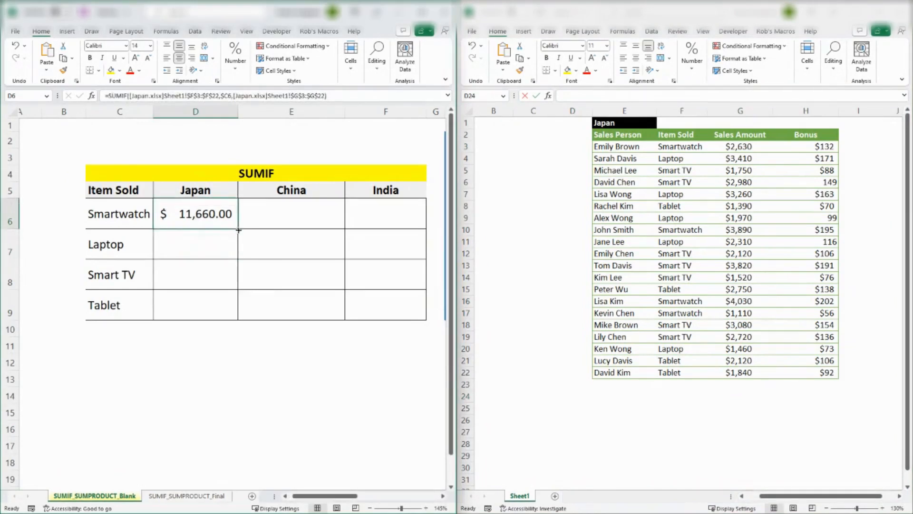
{"action": "left_click_drag", "start_coordinate": [239, 230], "coordinate": [230, 317]}
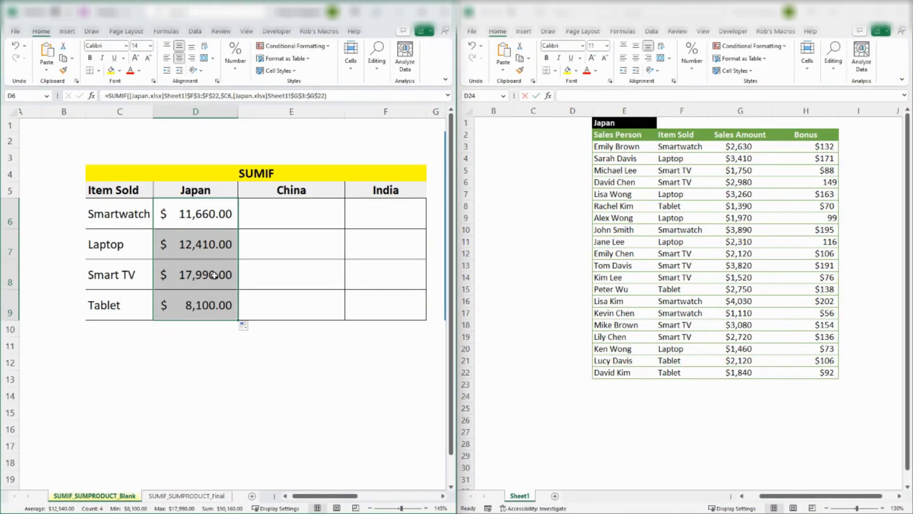
{"action": "left_click", "coordinate": [222, 376]}
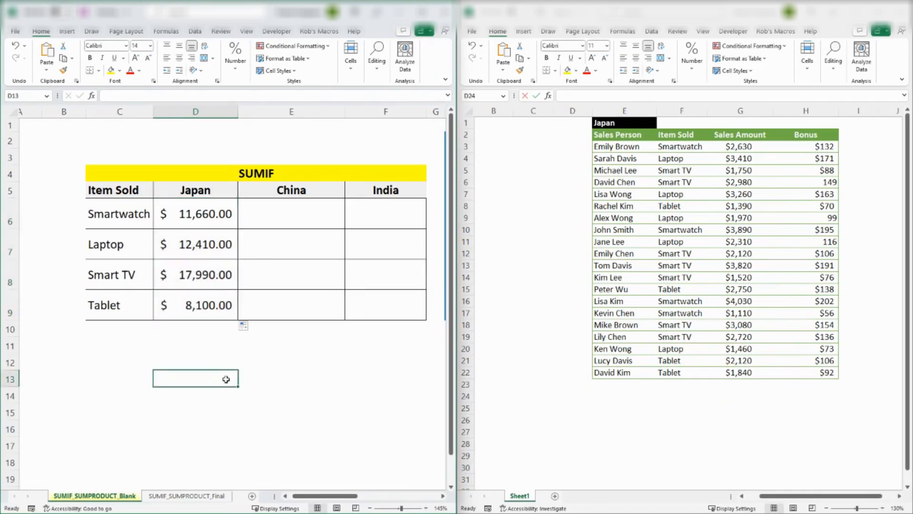
Step: Copy the Japan formulas in D6:D9 into the China and India columns, E6:F9
{"action": "left_click", "coordinate": [206, 210]}
{"action": "left_click_drag", "start_coordinate": [206, 210], "coordinate": [209, 309]}
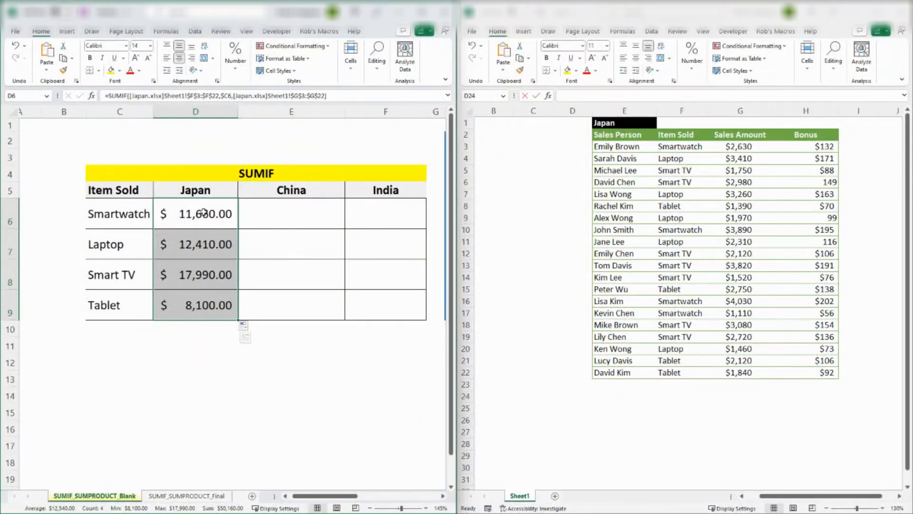
{"action": "left_click_drag", "start_coordinate": [203, 213], "coordinate": [211, 312]}
{"action": "key", "text": "ctrl+c"}
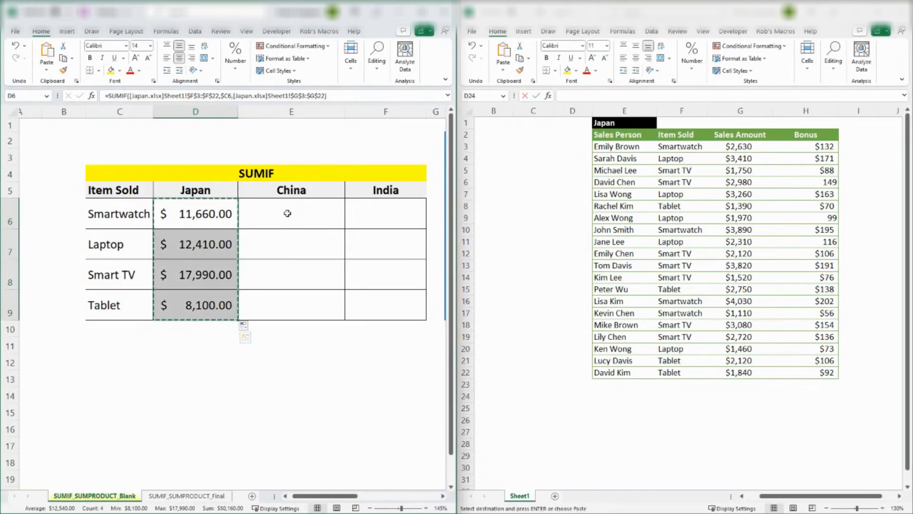
{"action": "left_click_drag", "start_coordinate": [278, 215], "coordinate": [357, 305]}
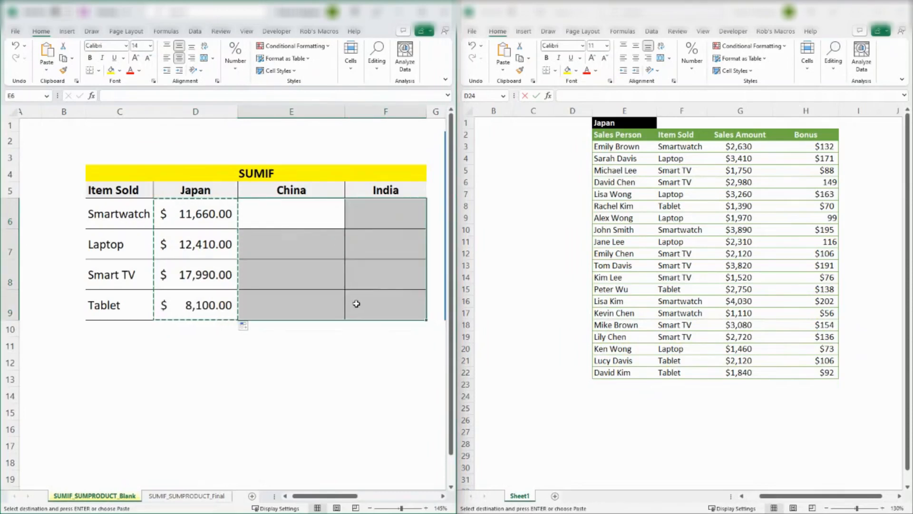
{"action": "key", "text": "ctrl+v"}
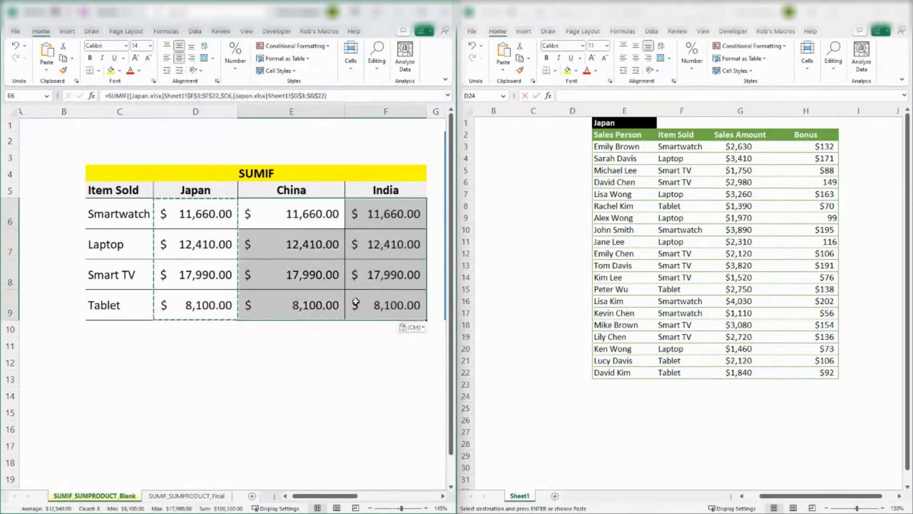
{"action": "key", "text": "Escape"}
{"action": "left_click", "coordinate": [271, 380]}
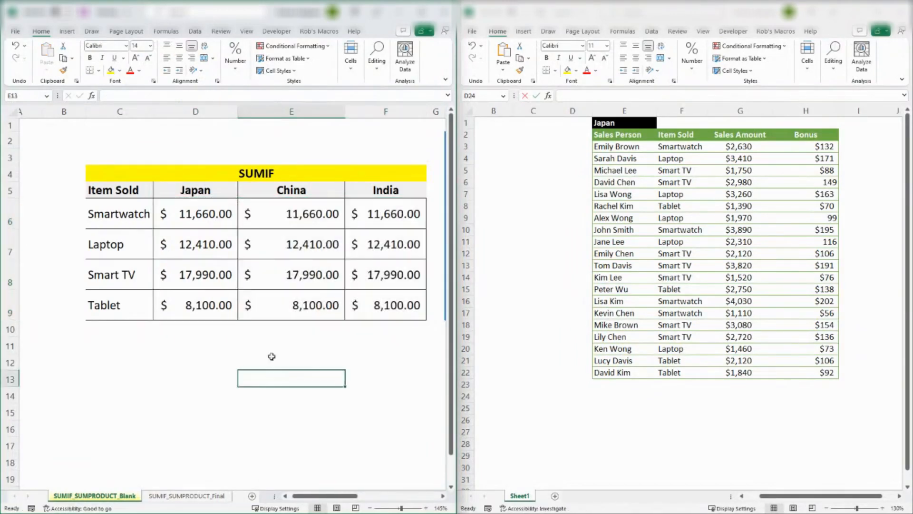
Step: Replace all occurrences of Japan with China in the SUMIF formulas of the China column, E6:E9
{"action": "left_click_drag", "start_coordinate": [301, 211], "coordinate": [303, 298]}
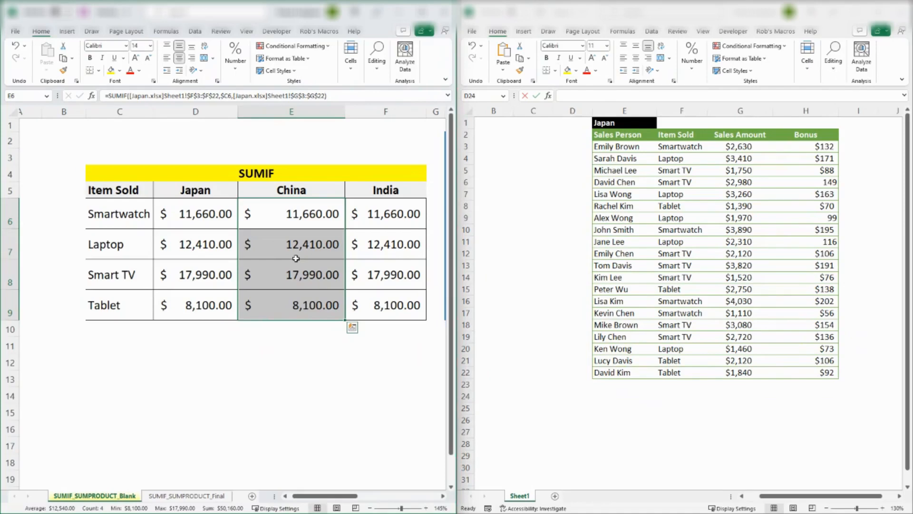
{"action": "key", "text": "ctrl+h"}
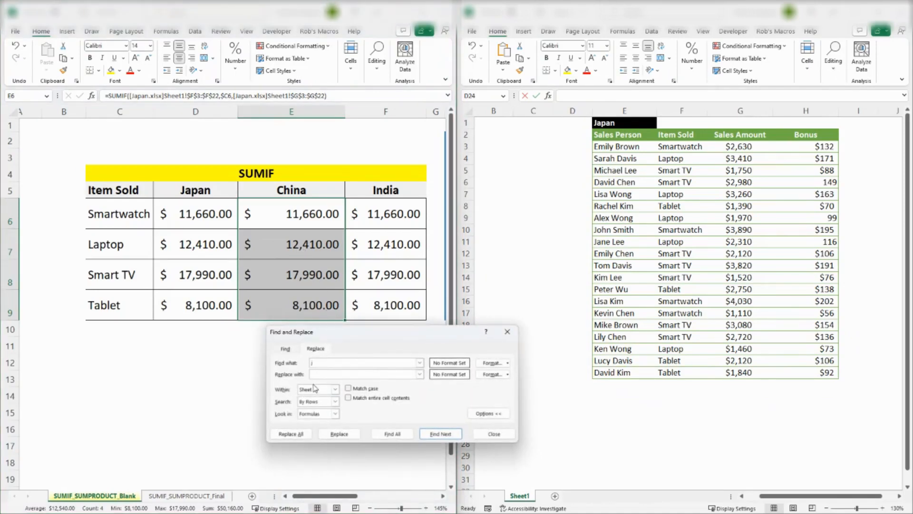
{"action": "type", "text": "Japan"}
{"action": "key", "text": "Tab"}
{"action": "left_click", "coordinate": [293, 434]}
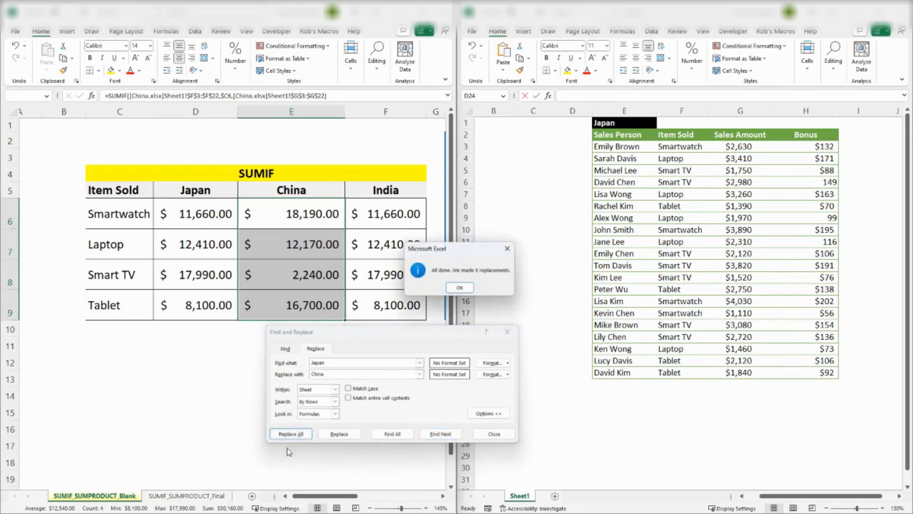
{"action": "left_click", "coordinate": [459, 286]}
Step: Replace all occurrences of Japan with India in the India column's SUMIF formulas, F6:F9, and close Find and Replace
{"action": "left_click_drag", "start_coordinate": [423, 336], "coordinate": [682, 279]}
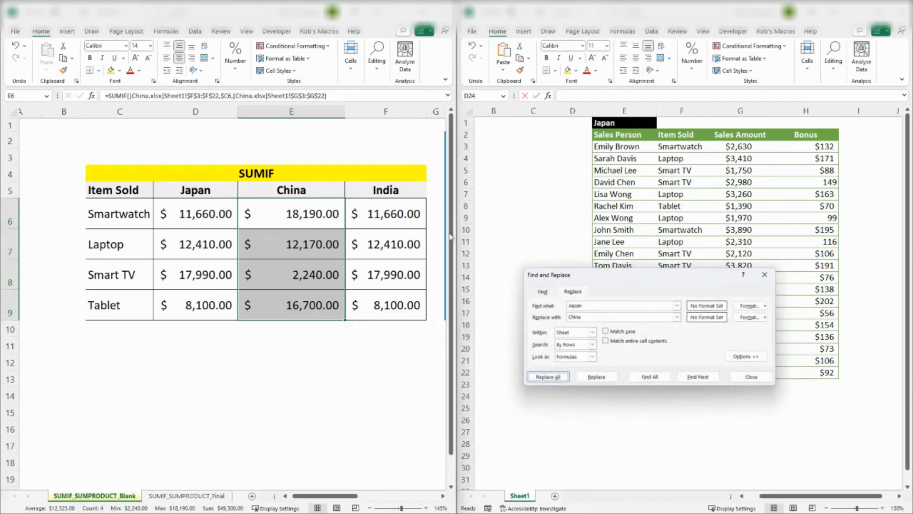
{"action": "left_click", "coordinate": [386, 218]}
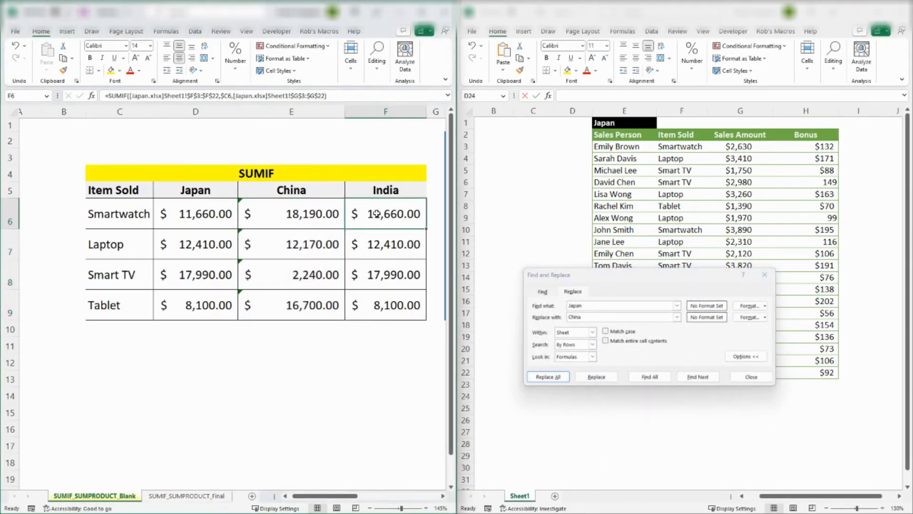
{"action": "left_click_drag", "start_coordinate": [376, 214], "coordinate": [368, 306]}
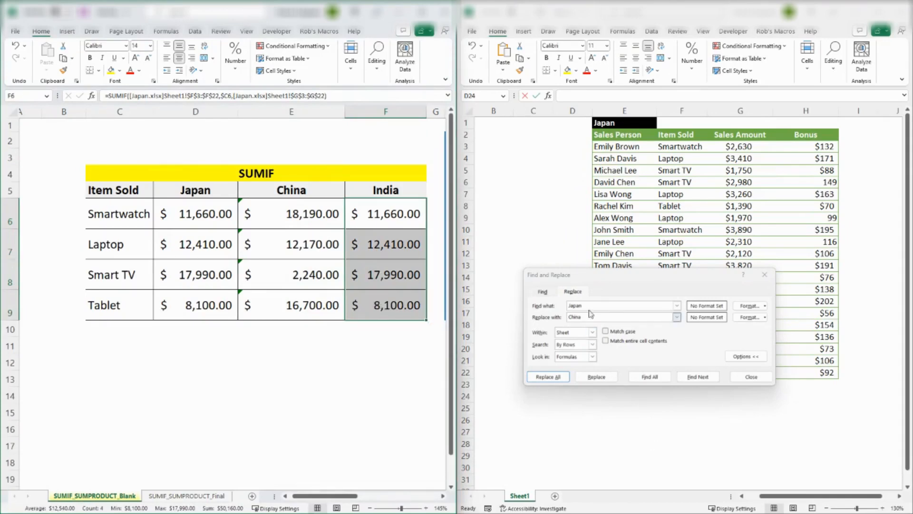
{"action": "left_click", "coordinate": [534, 318]}
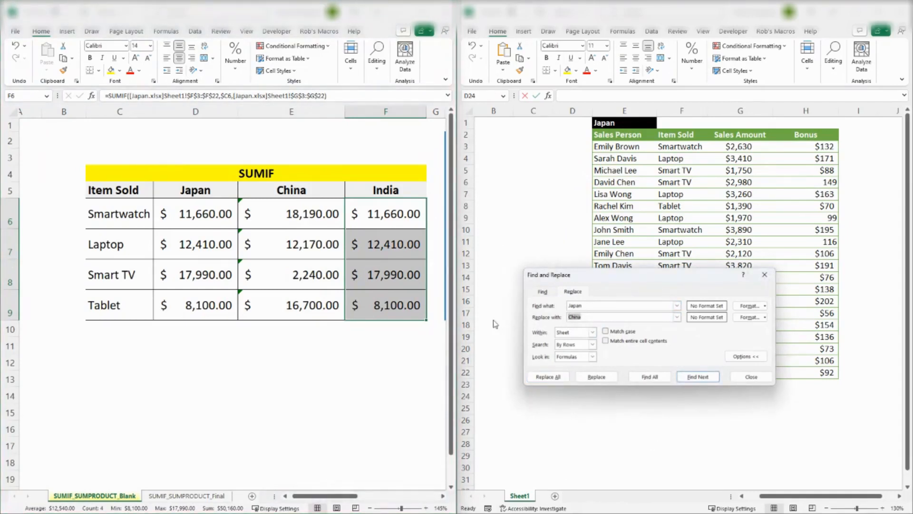
{"action": "type", "text": "India"}
{"action": "left_click", "coordinate": [547, 377]}
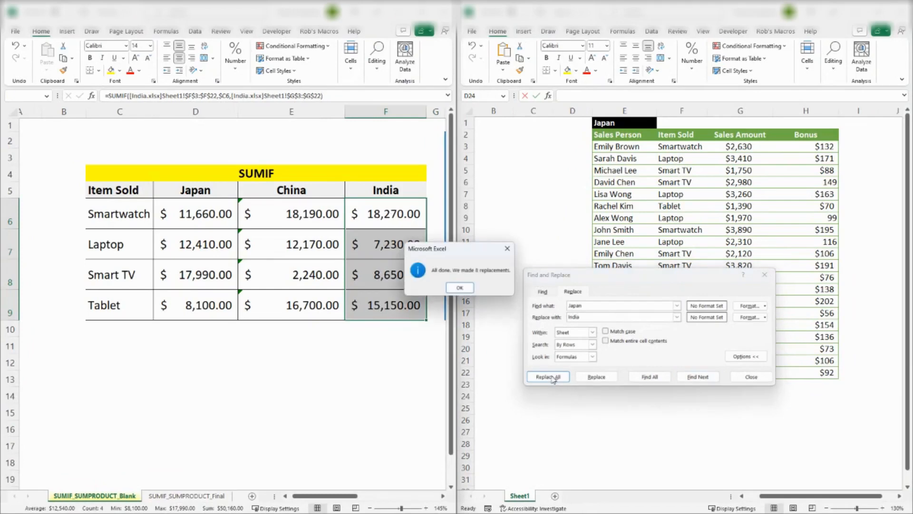
{"action": "left_click", "coordinate": [460, 288]}
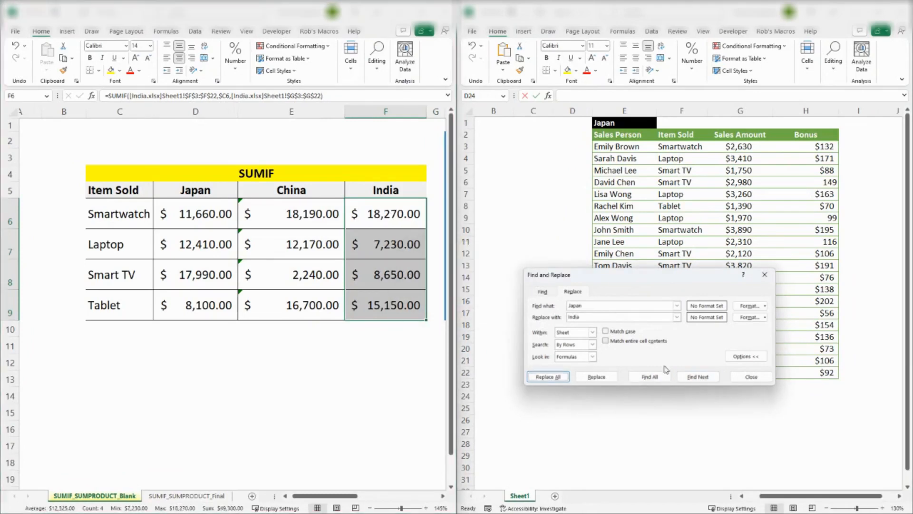
{"action": "left_click", "coordinate": [752, 377]}
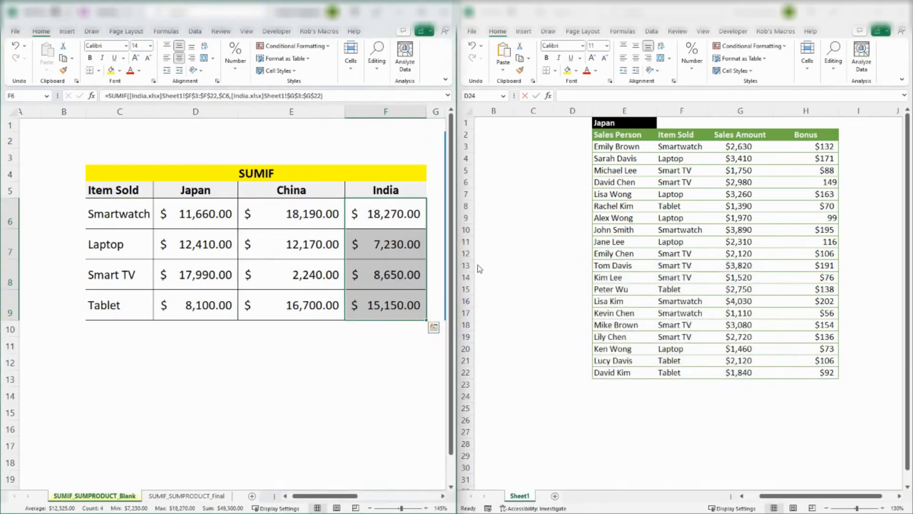
{"action": "left_click", "coordinate": [328, 373]}
{"action": "left_click", "coordinate": [286, 447]}
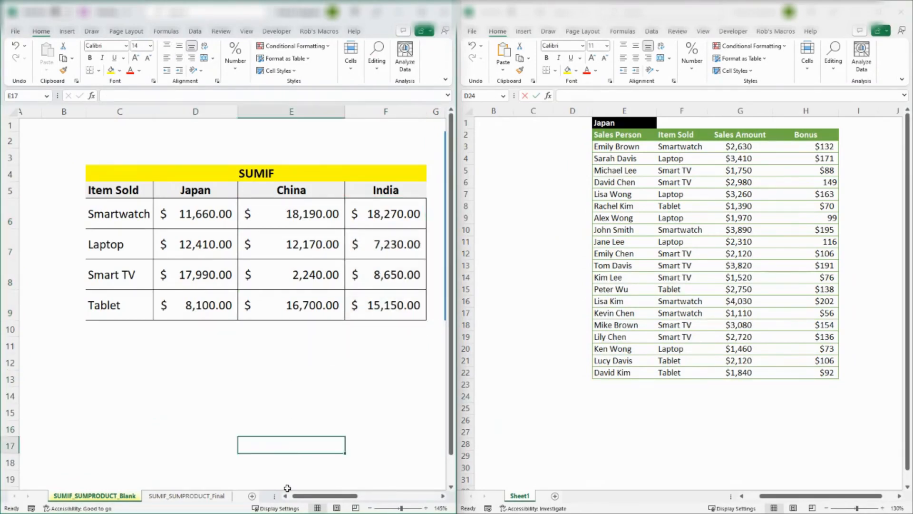
Step: Start a SUMPRODUCT formula in K6, the Japan Smartwatch cell of the SUMPRODUCT table, and open its function arguments
{"action": "left_click_drag", "start_coordinate": [298, 499], "coordinate": [362, 503]}
{"action": "left_click", "coordinate": [218, 436]}
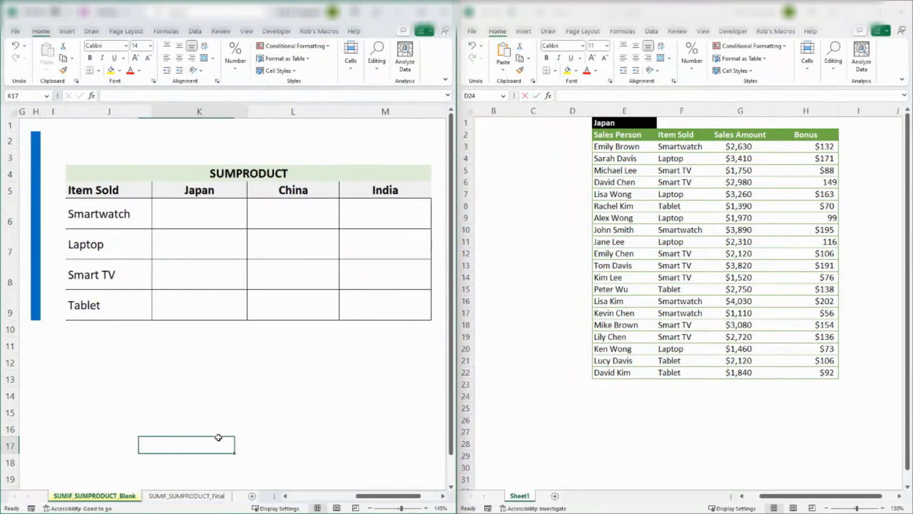
{"action": "left_click", "coordinate": [199, 217]}
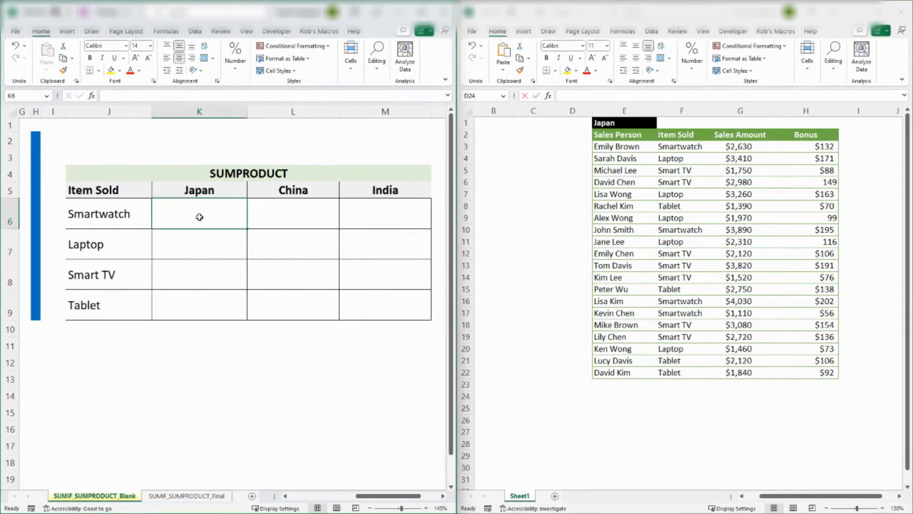
{"action": "type", "text": "=sump"}
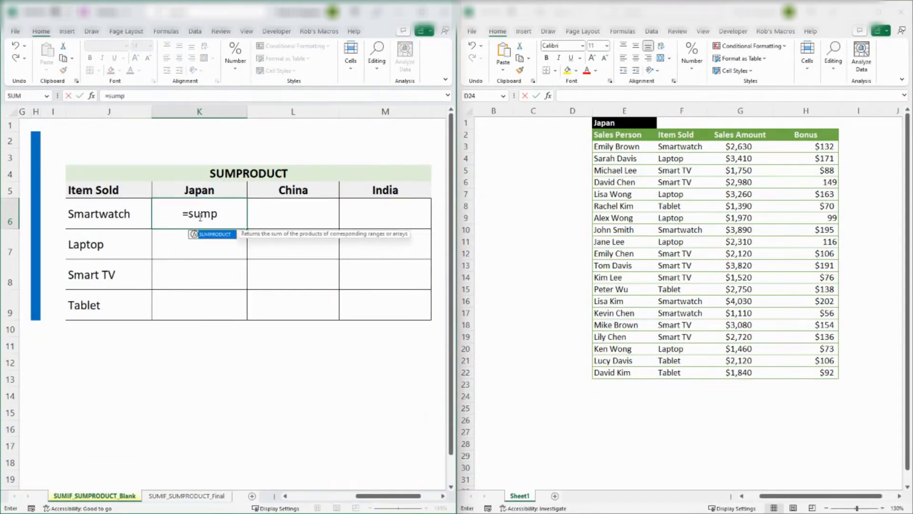
{"action": "type", "text": "roducst"}
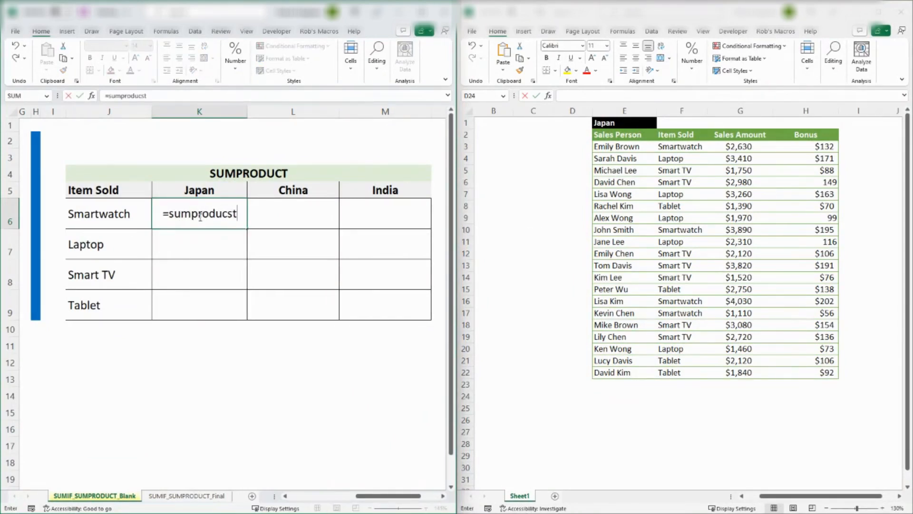
{"action": "key", "text": "BackSpace"}
{"action": "key", "text": "BackSpace"}
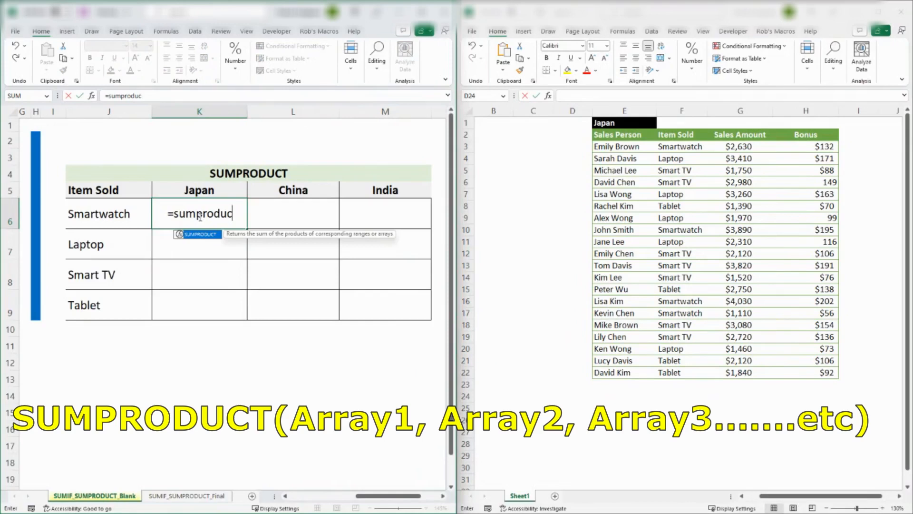
{"action": "key", "text": "Tab"}
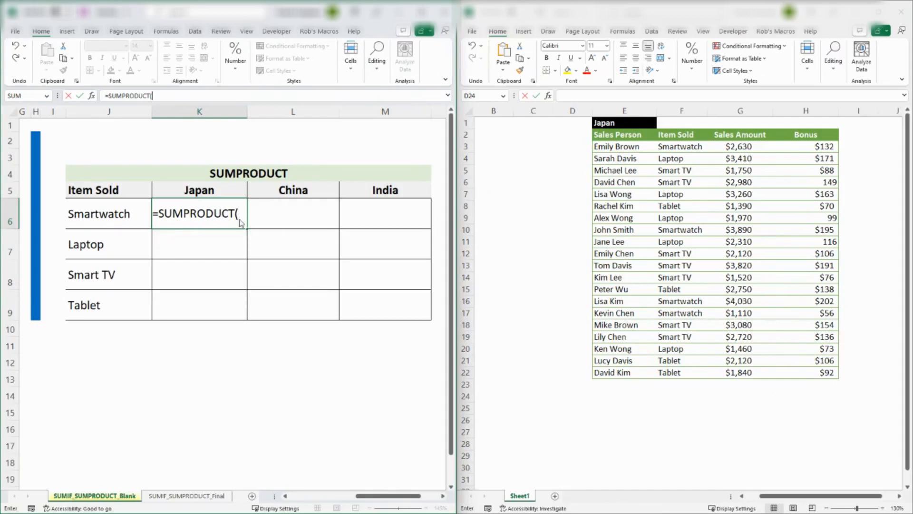
{"action": "key", "text": "ctrl+a"}
{"action": "left_click_drag", "start_coordinate": [244, 215], "coordinate": [231, 286]}
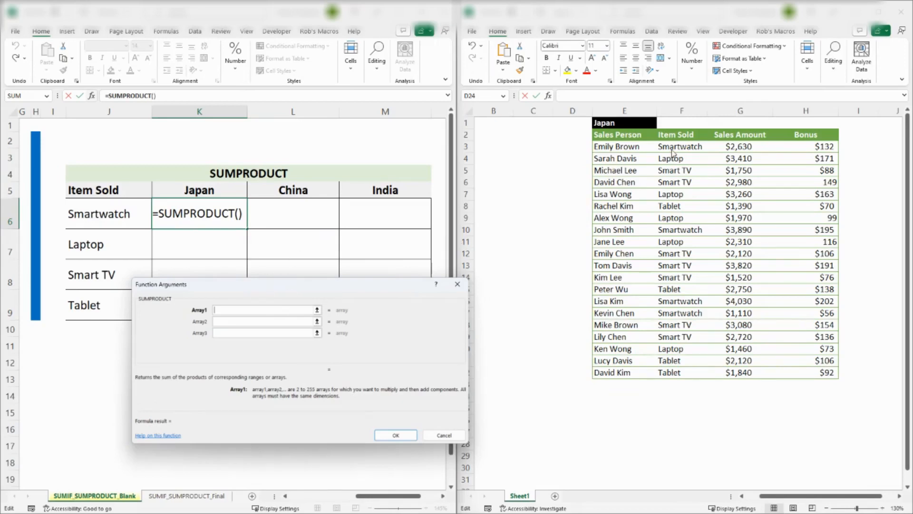
Step: Set Array1 to --([Japan.xlsx]Sheet1!$F$3:$F$22=$J6), using the Japan workbook's Item Sold cells
{"action": "left_click_drag", "start_coordinate": [673, 146], "coordinate": [676, 370]}
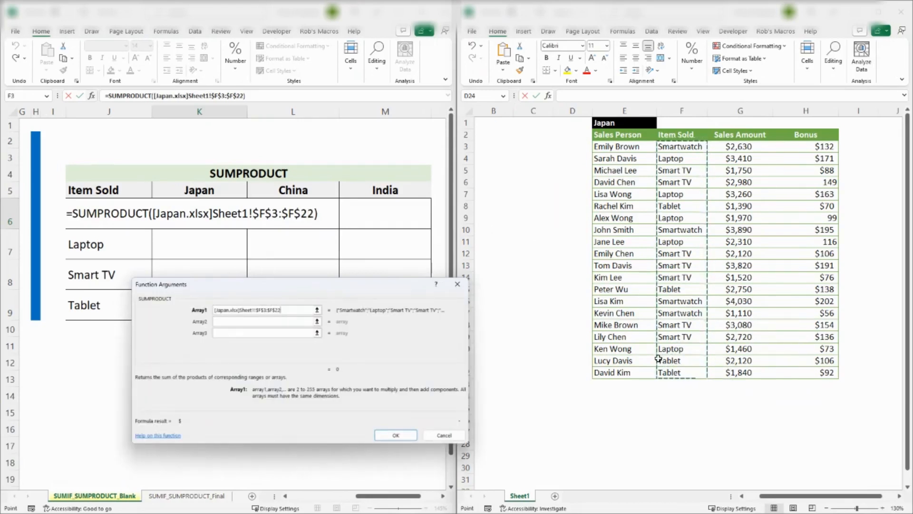
{"action": "type", "text": "="}
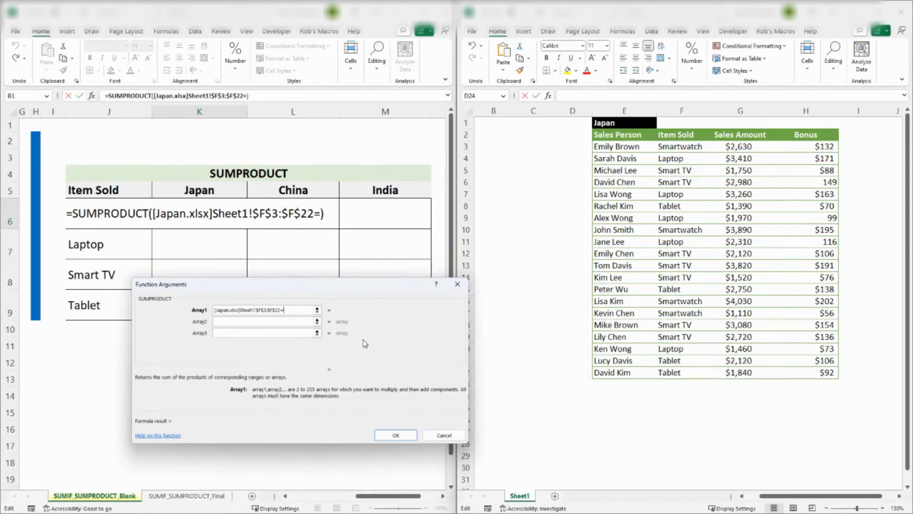
{"action": "type", "text": "J6"}
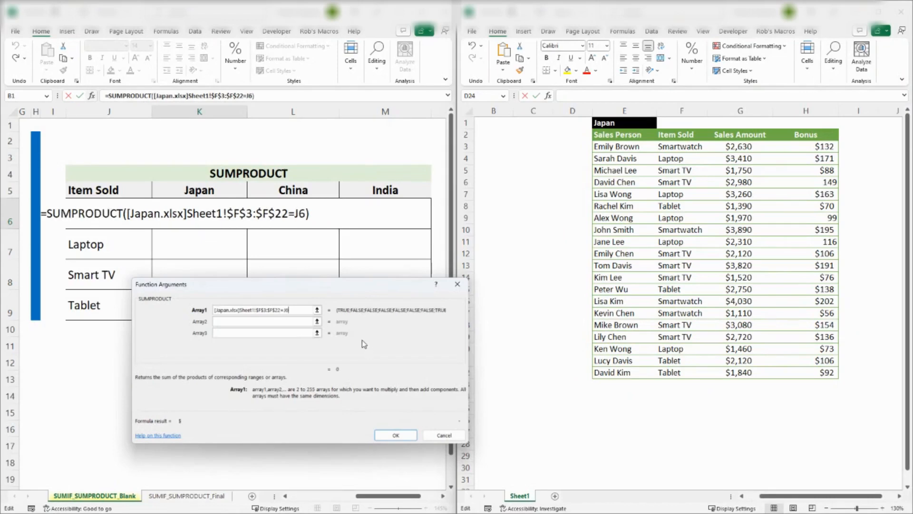
{"action": "left_click", "coordinate": [284, 310]}
{"action": "type", "text": "$"}
{"action": "type", "text": ")"}
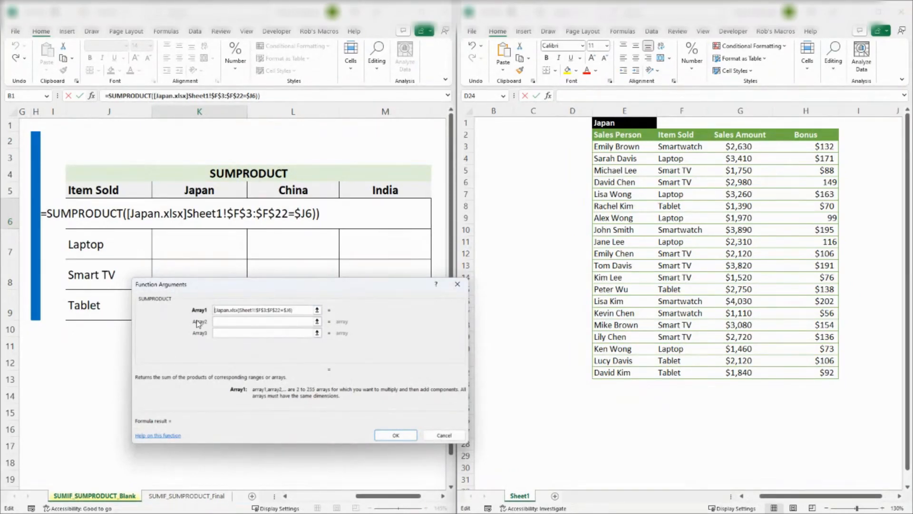
{"action": "type", "text": "("}
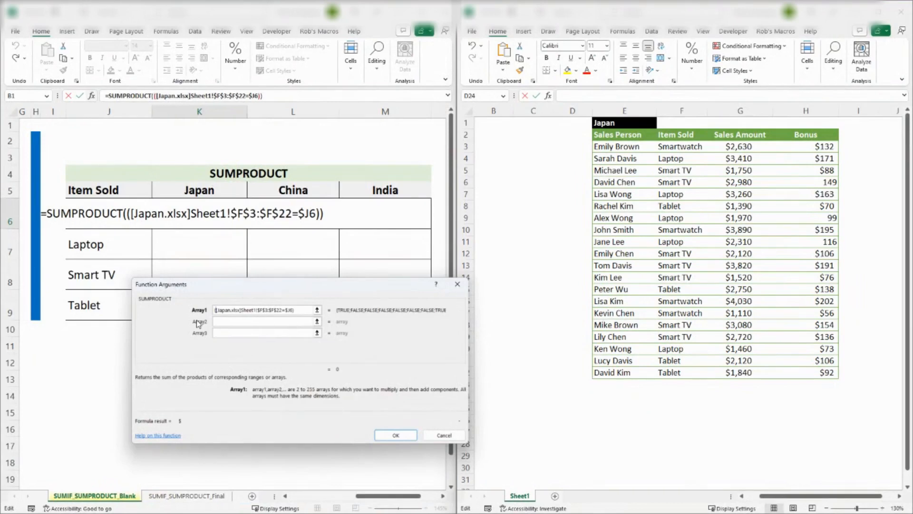
{"action": "type", "text": "--"}
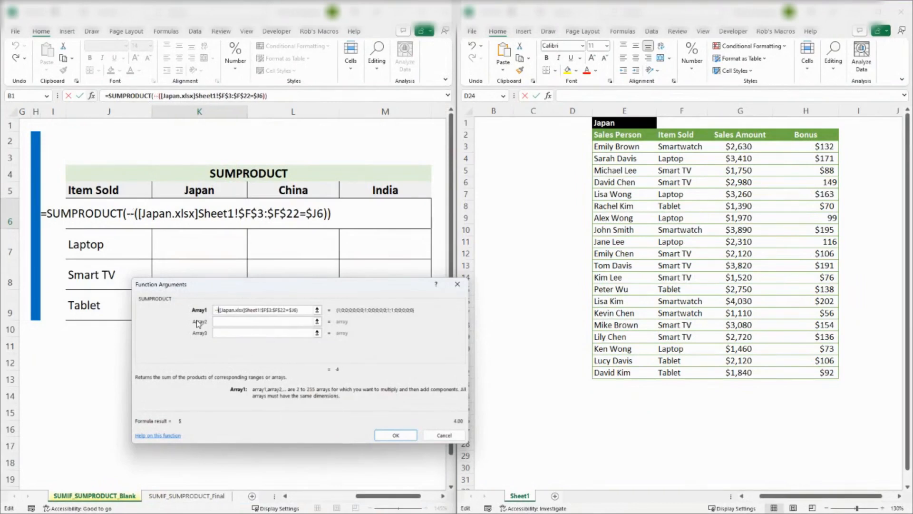
Step: Set Array2 to the Japan workbook's Sales Amount cells $G$3:$G$22 and complete the K6 formula
{"action": "left_click", "coordinate": [317, 322]}
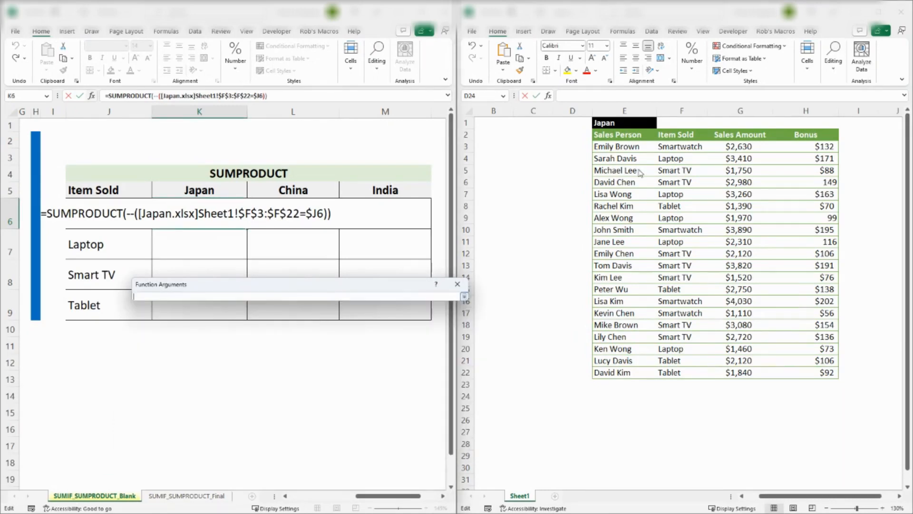
{"action": "left_click", "coordinate": [741, 150]}
{"action": "left_click_drag", "start_coordinate": [740, 147], "coordinate": [755, 372]}
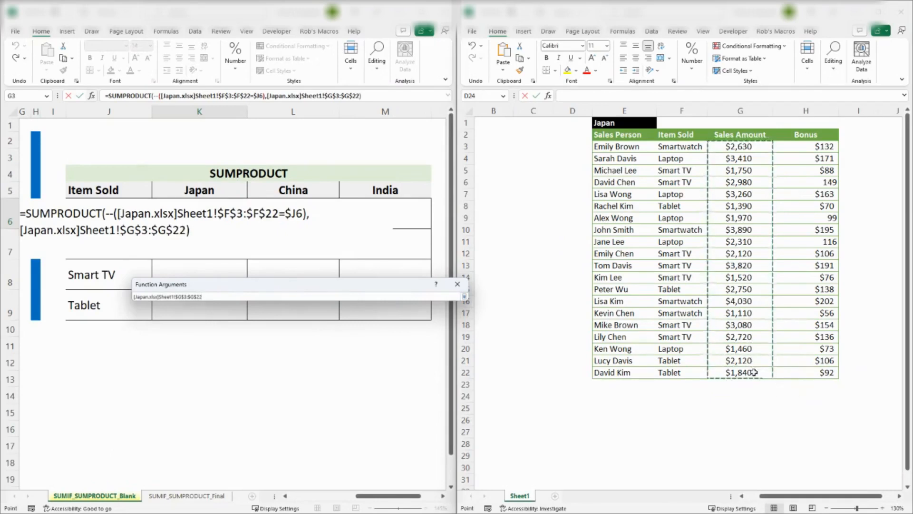
{"action": "left_click", "coordinate": [464, 298]}
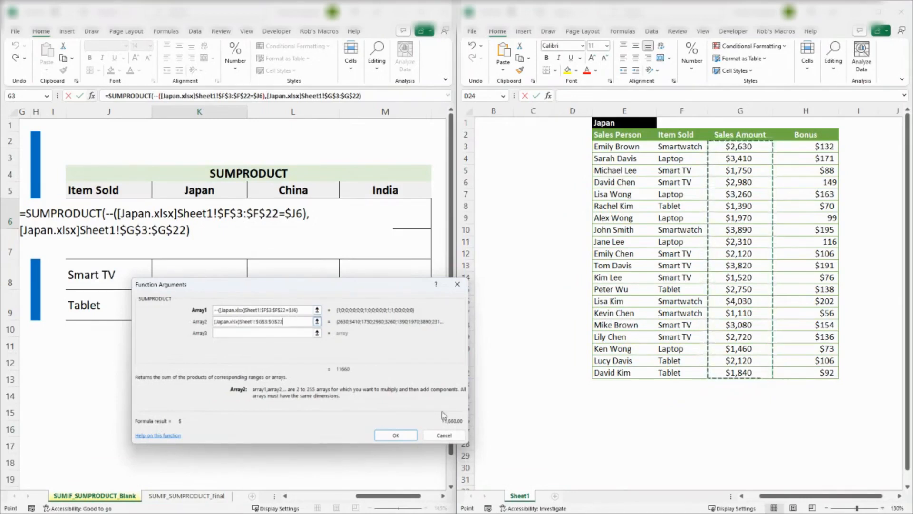
{"action": "left_click", "coordinate": [397, 436]}
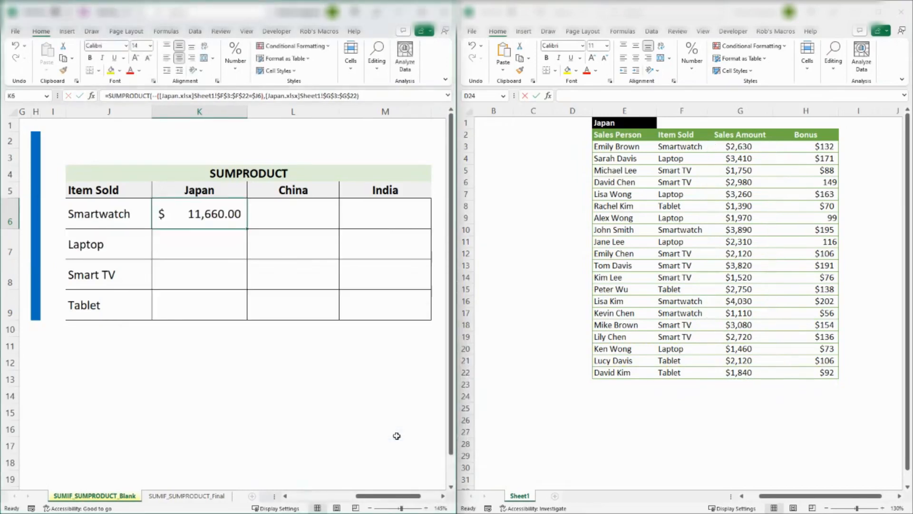
{"action": "left_click", "coordinate": [220, 406]}
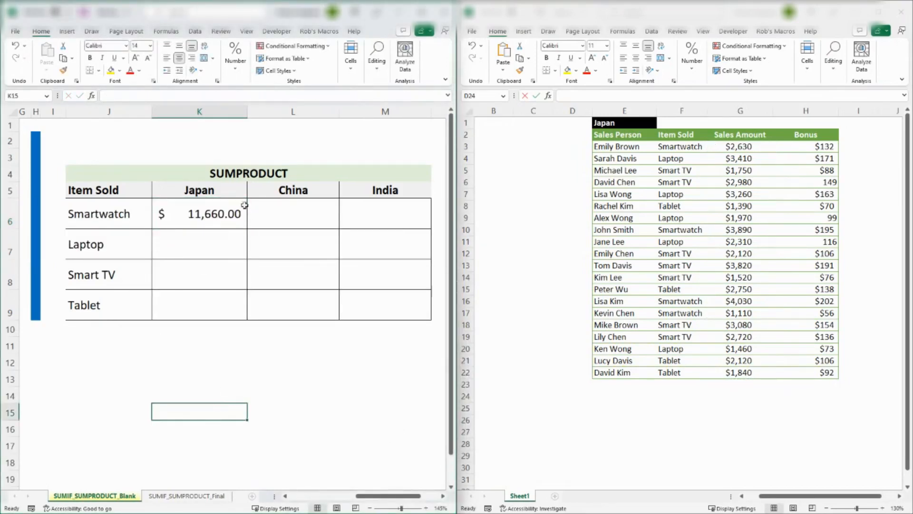
Step: Fill the K6 SUMPRODUCT formula down through K9 and copy K6:K9 into the China and India columns, L6:M9
{"action": "left_click", "coordinate": [220, 213]}
{"action": "left_click_drag", "start_coordinate": [248, 228], "coordinate": [240, 316]}
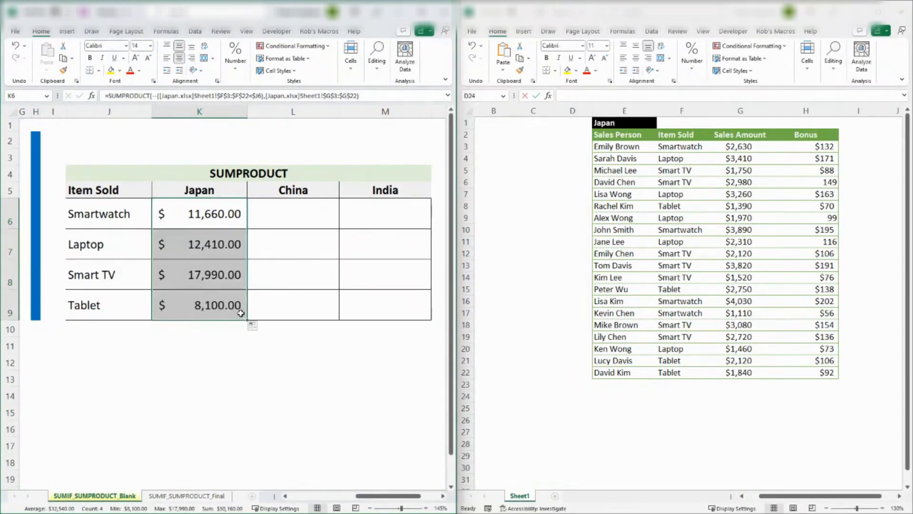
{"action": "key", "text": "ctrl+c"}
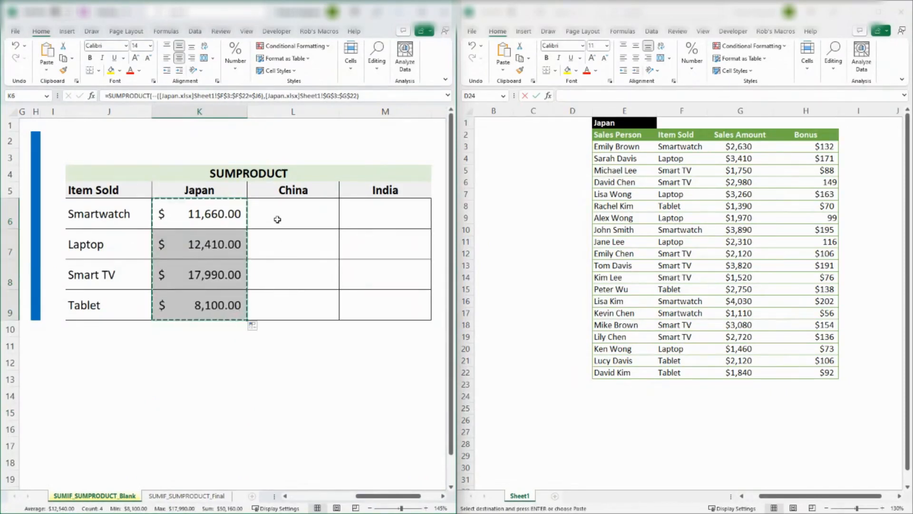
{"action": "left_click_drag", "start_coordinate": [277, 216], "coordinate": [372, 306]}
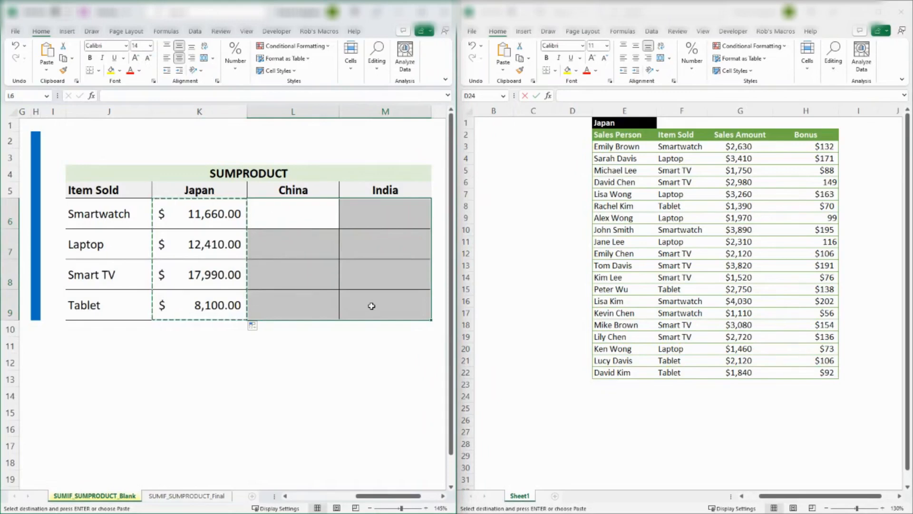
{"action": "key", "text": "ctrl+v"}
{"action": "key", "text": "Escape"}
{"action": "left_click", "coordinate": [255, 356]}
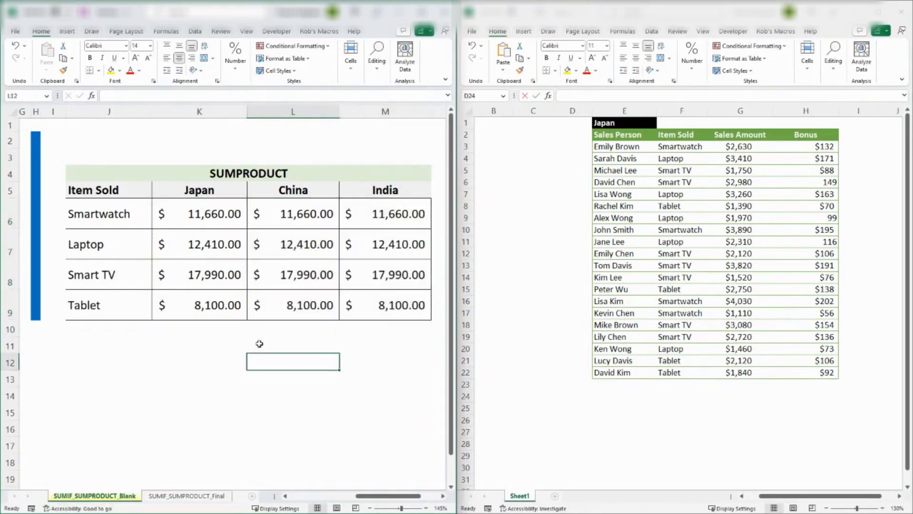
Step: Replace all occurrences of Japan with China in the SUMPRODUCT formulas of the China column, L6:L9
{"action": "left_click_drag", "start_coordinate": [294, 220], "coordinate": [295, 297]}
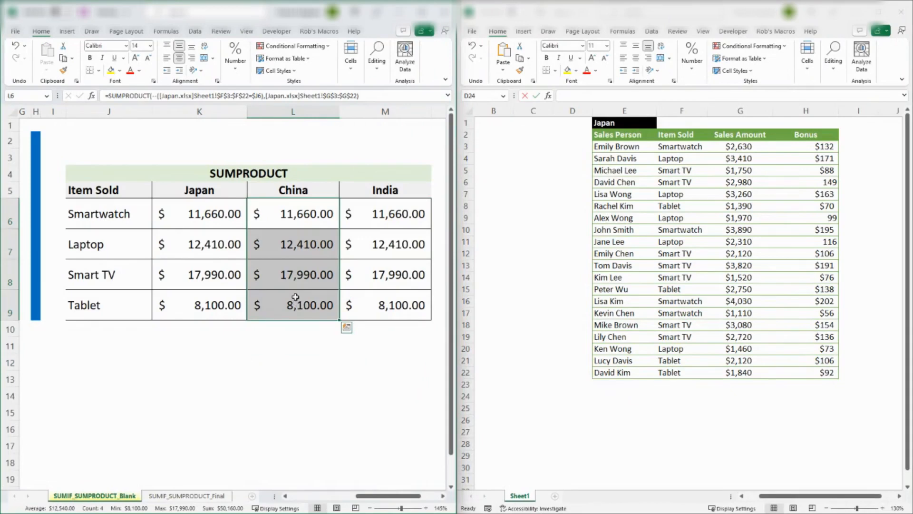
{"action": "key", "text": "ctrl+h"}
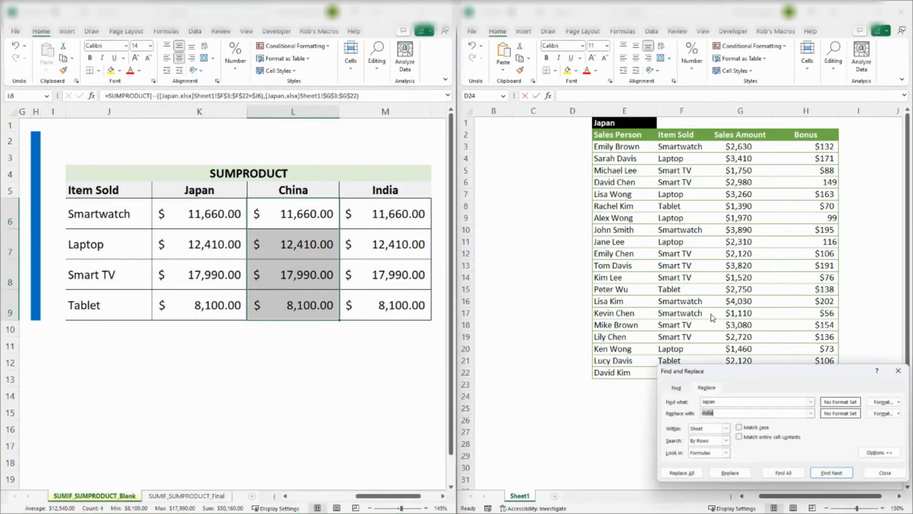
{"action": "left_click_drag", "start_coordinate": [725, 372], "coordinate": [280, 324]}
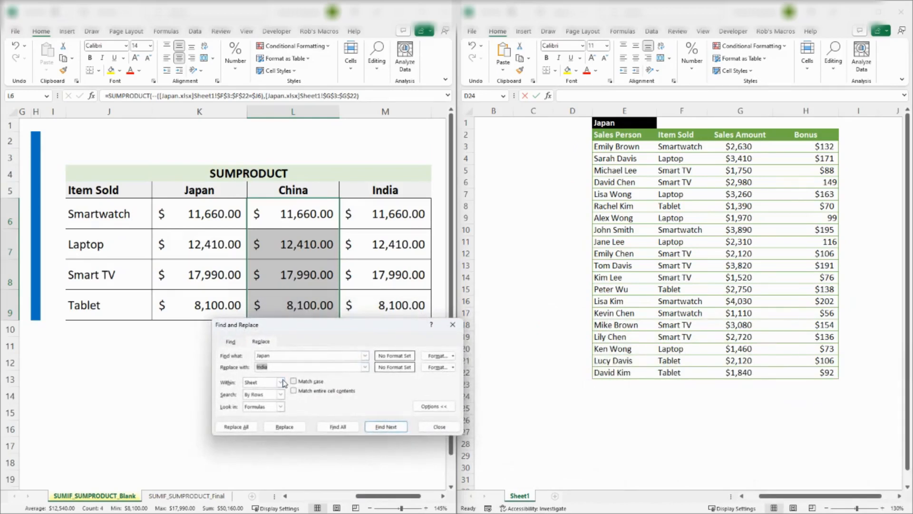
{"action": "type", "text": "cHINA"}
{"action": "key", "text": "BackSpace"}
{"action": "key", "text": "BackSpace"}
{"action": "key", "text": "BackSpace"}
{"action": "key", "text": "BackSpace"}
{"action": "key", "text": "BackSpace"}
{"action": "type", "text": "Chin"}
{"action": "left_click", "coordinate": [247, 429]}
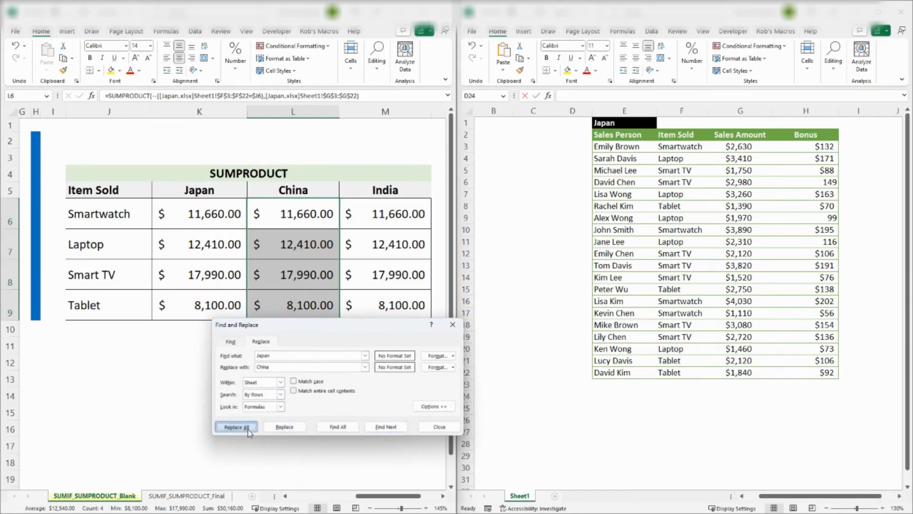
{"action": "left_click", "coordinate": [460, 287]}
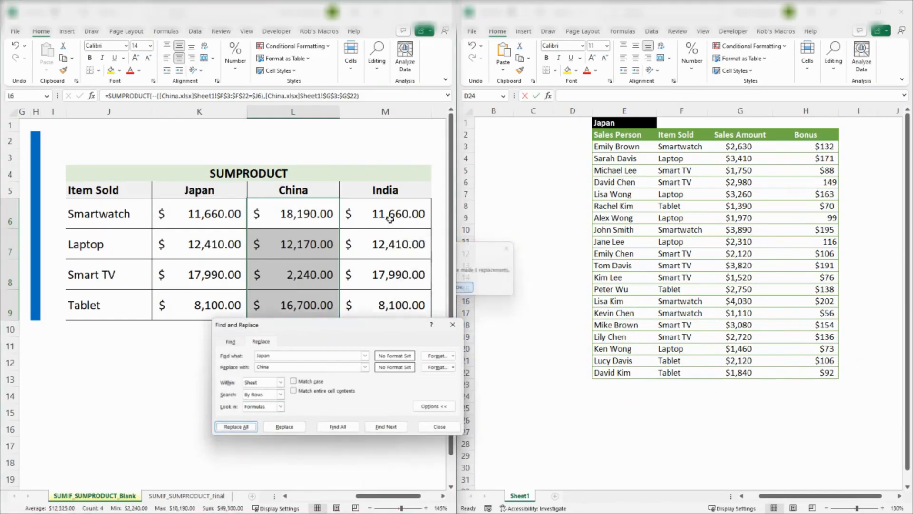
Step: Replace all occurrences of Japan with India in the SUMPRODUCT formulas of M6:M9 and close Find and Replace
{"action": "left_click", "coordinate": [383, 213]}
{"action": "left_click_drag", "start_coordinate": [368, 329], "coordinate": [329, 368]}
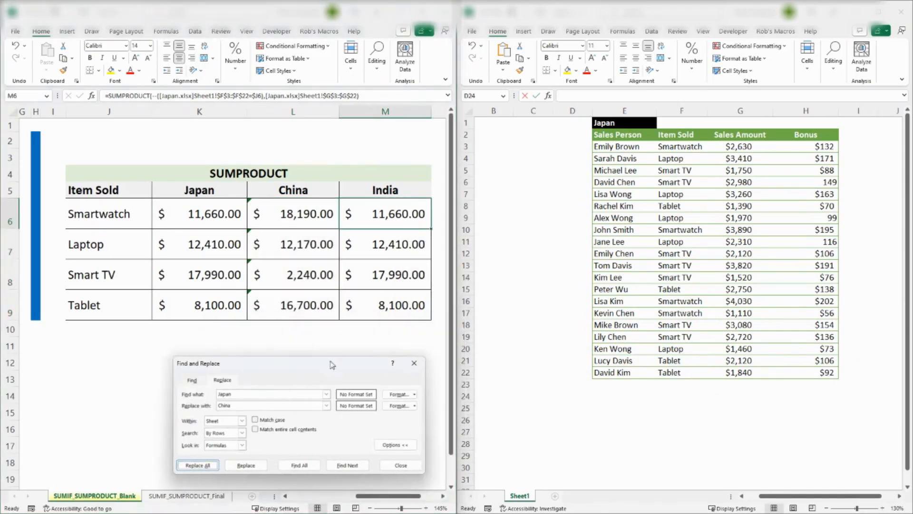
{"action": "left_click_drag", "start_coordinate": [373, 219], "coordinate": [378, 299]}
{"action": "left_click", "coordinate": [188, 406]}
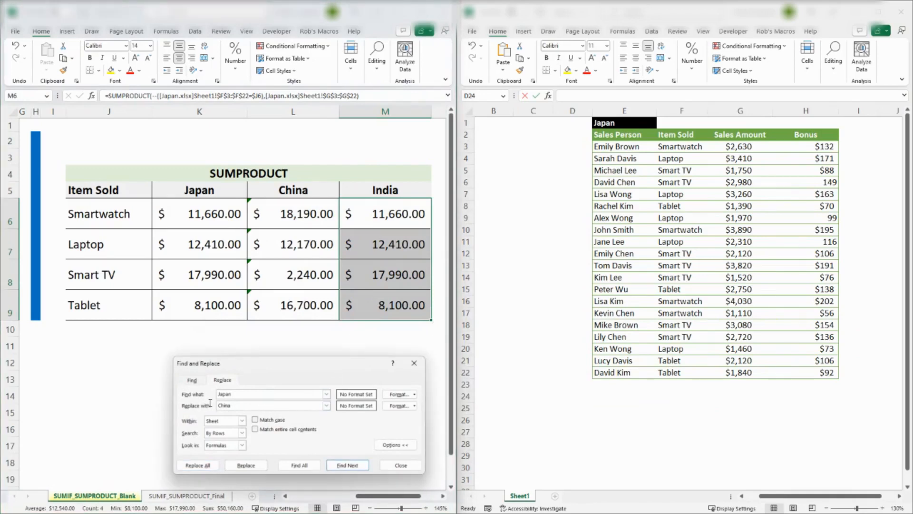
{"action": "type", "text": "India"}
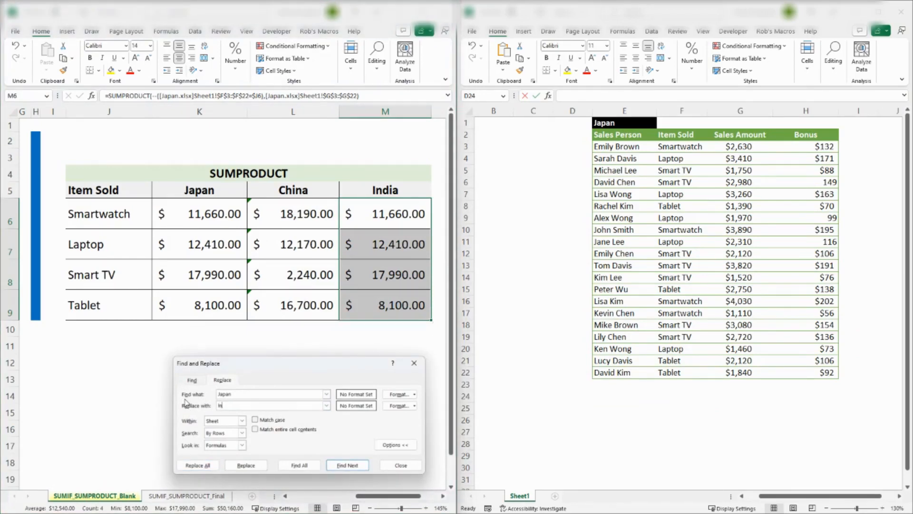
{"action": "left_click", "coordinate": [203, 467]}
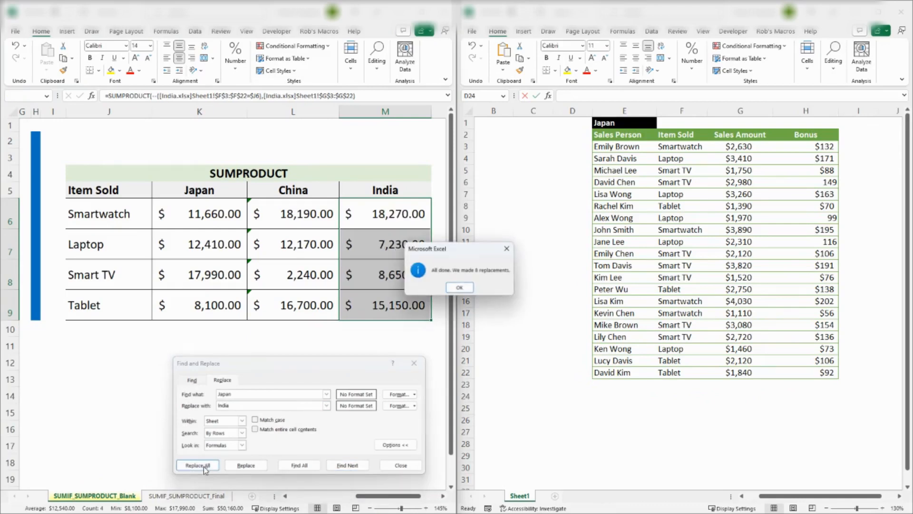
{"action": "left_click", "coordinate": [455, 288]}
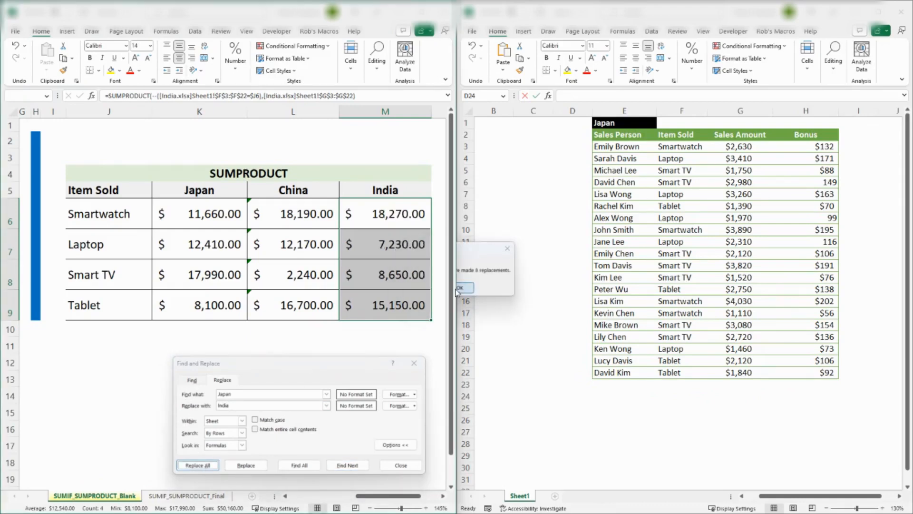
{"action": "left_click", "coordinate": [401, 465]}
Step: Maximize the summary workbook window to show the SUMIF and SUMPRODUCT tables side by side
{"action": "left_click", "coordinate": [241, 361]}
{"action": "scroll", "coordinate": [379, 500], "scroll_direction": "left", "scroll_amount": 2}
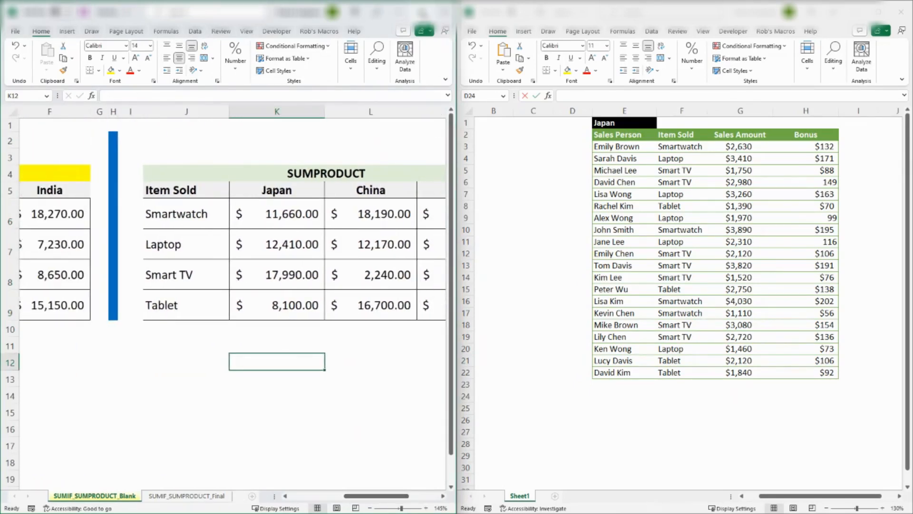
{"action": "left_click", "coordinate": [422, 11]}
{"action": "left_click_drag", "start_coordinate": [659, 496], "coordinate": [565, 496]}
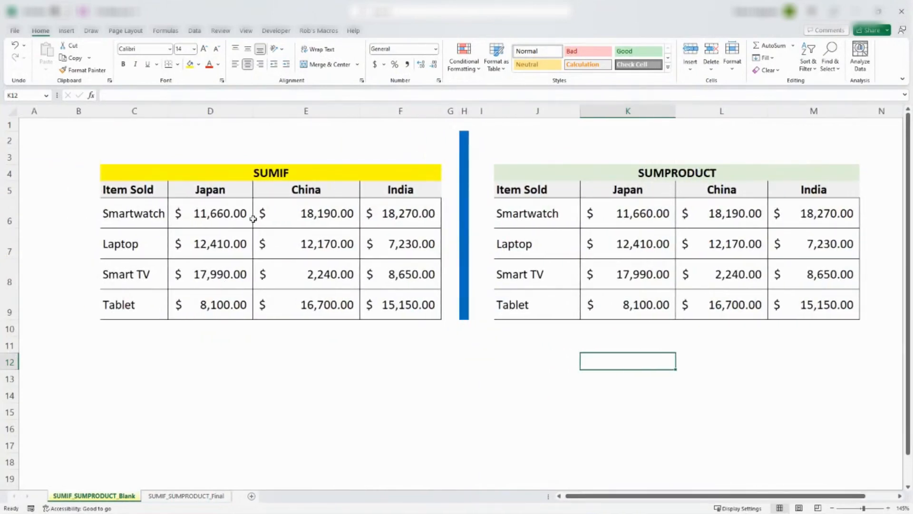
{"action": "left_click", "coordinate": [639, 219]}
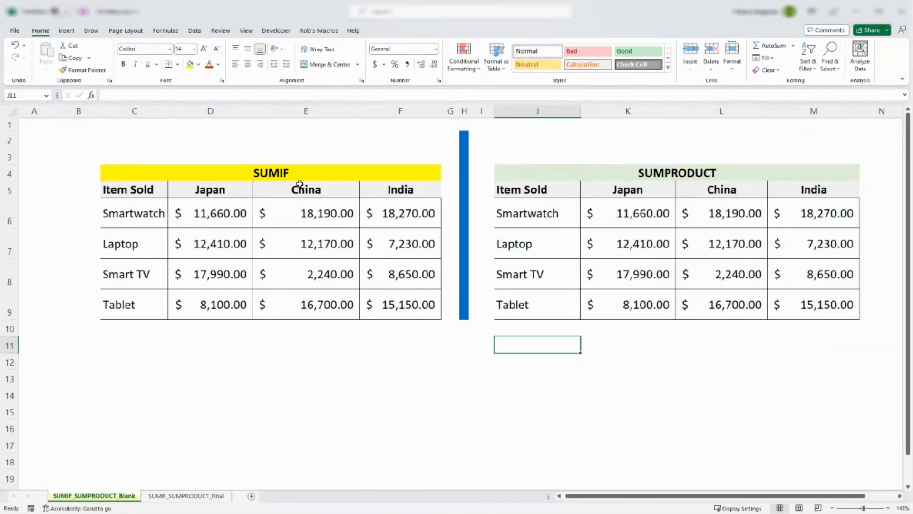
{"action": "left_click", "coordinate": [307, 365]}
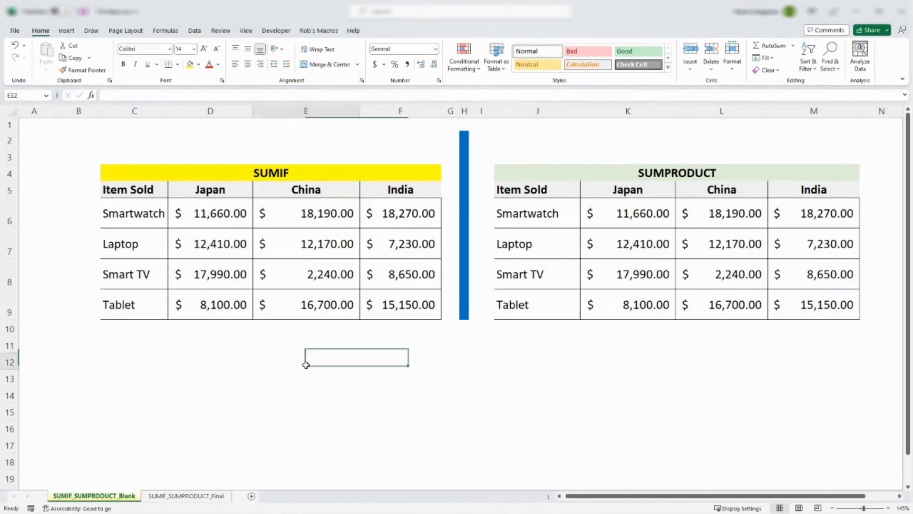
{"action": "left_click", "coordinate": [198, 374]}
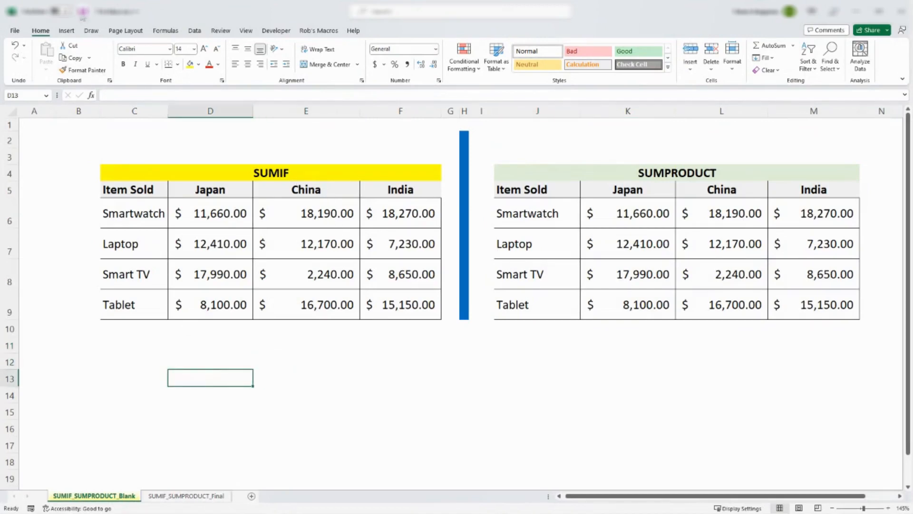
{"action": "left_click", "coordinate": [134, 406]}
{"action": "left_click", "coordinate": [221, 393]}
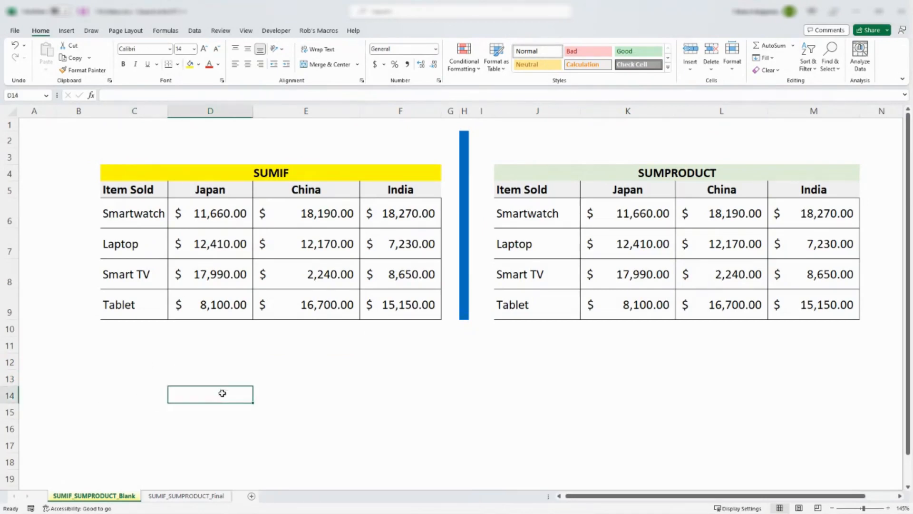
{"action": "left_click", "coordinate": [95, 429]}
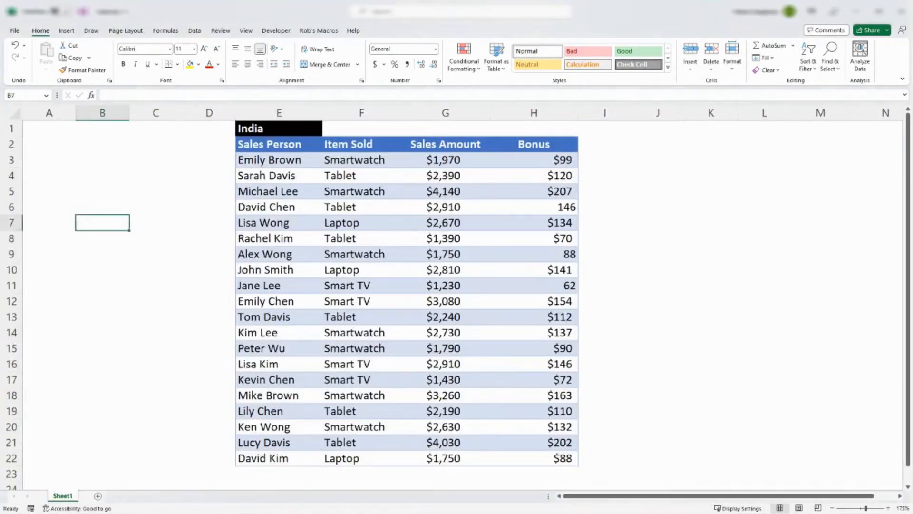
Step: Close the India workbook and return to the SUMIF_SUMPRODUCT_Blank sheet
{"action": "left_click", "coordinate": [693, 226]}
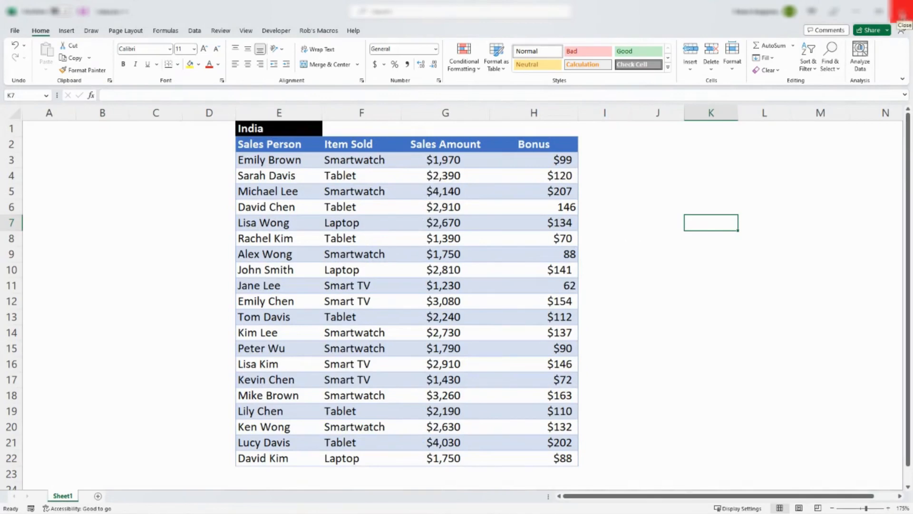
{"action": "left_click", "coordinate": [902, 12]}
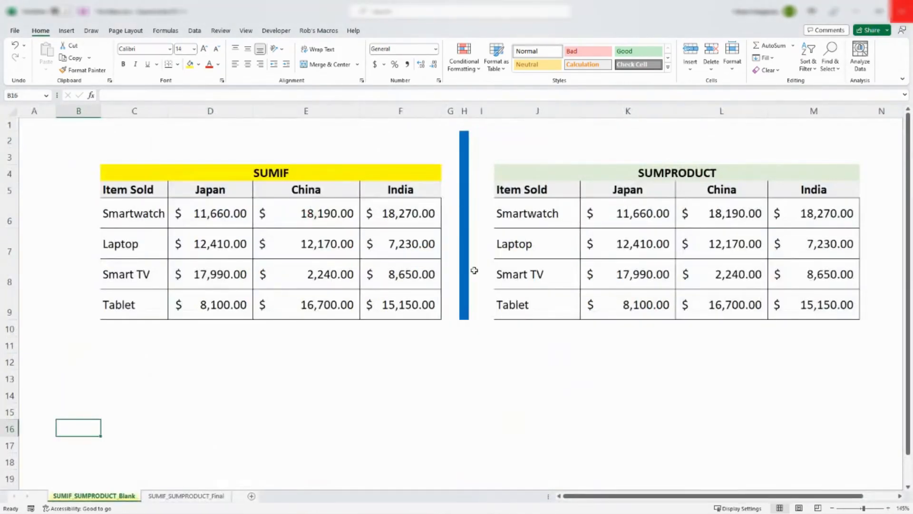
{"action": "left_click", "coordinate": [348, 370]}
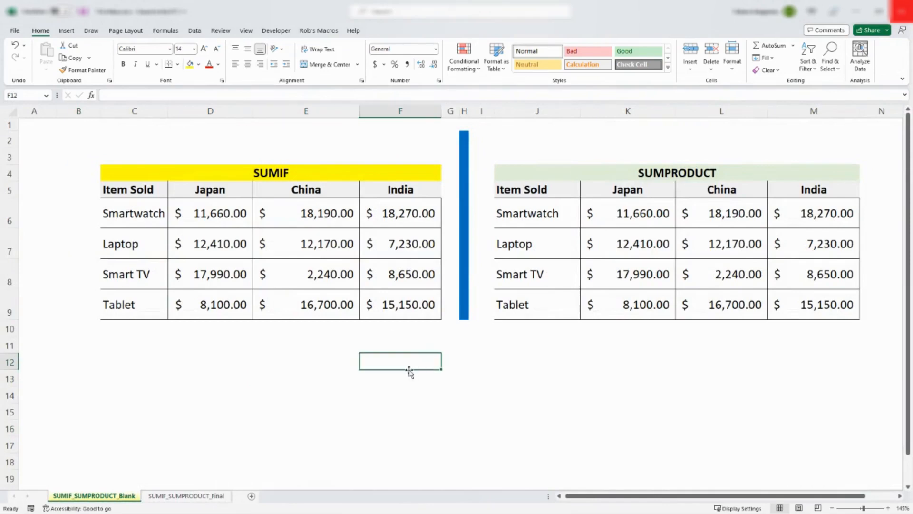
Step: Recalculate the SUMIF formulas in India cells F6:F9 one by one by re-entering each with the India workbook closed
{"action": "left_click", "coordinate": [419, 212]}
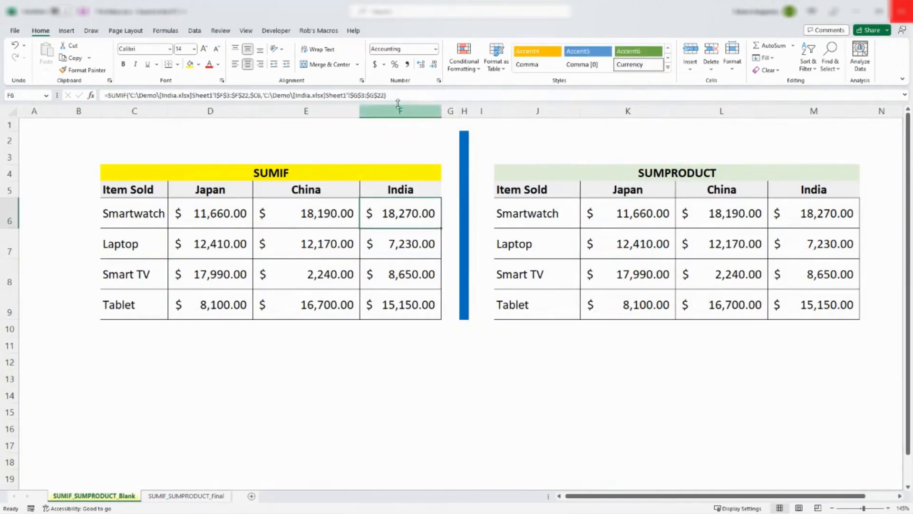
{"action": "left_click", "coordinate": [404, 96]}
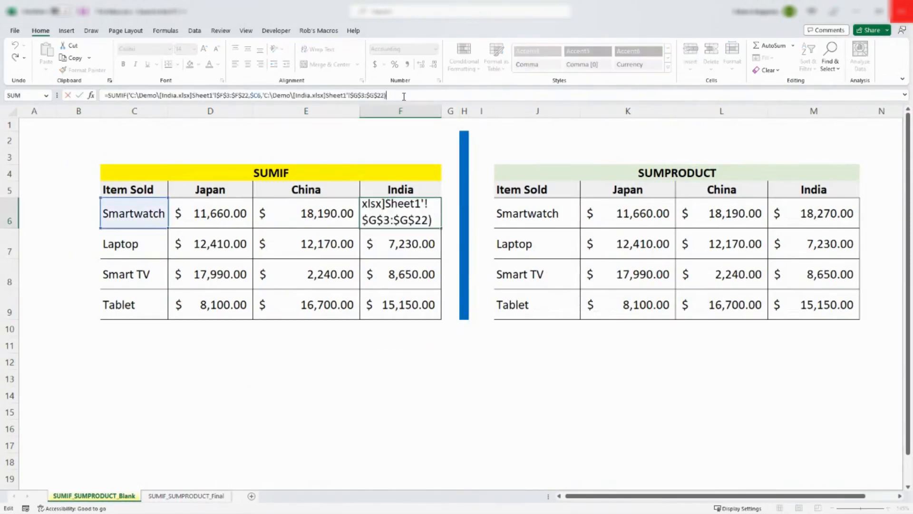
{"action": "key", "text": "Return"}
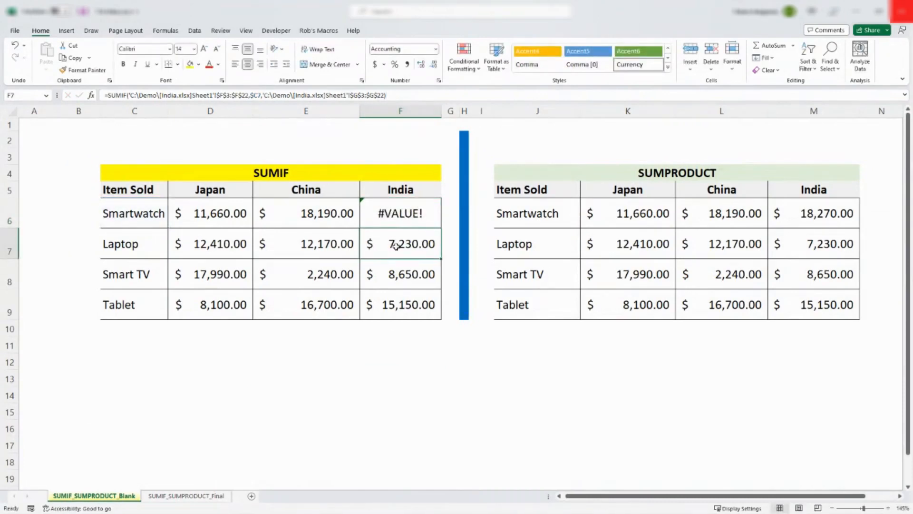
{"action": "left_click", "coordinate": [410, 98]}
{"action": "key", "text": "Return"}
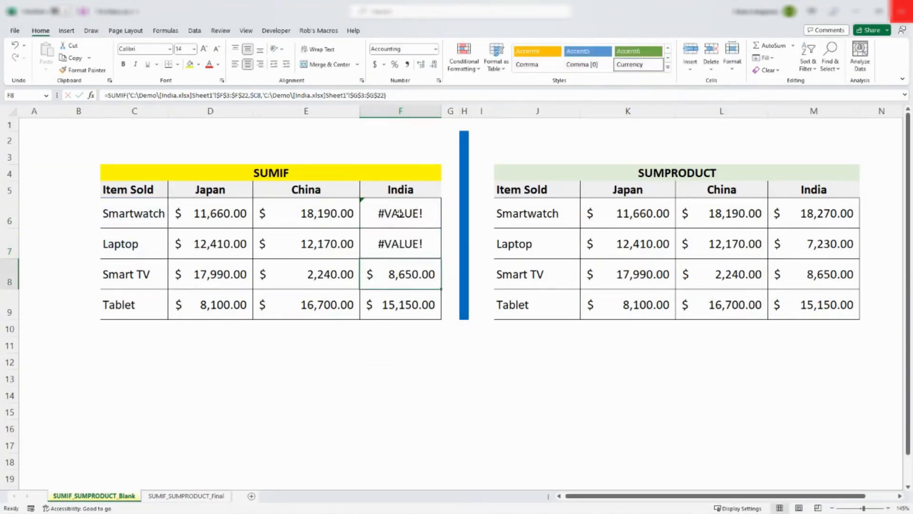
{"action": "left_click", "coordinate": [410, 96]}
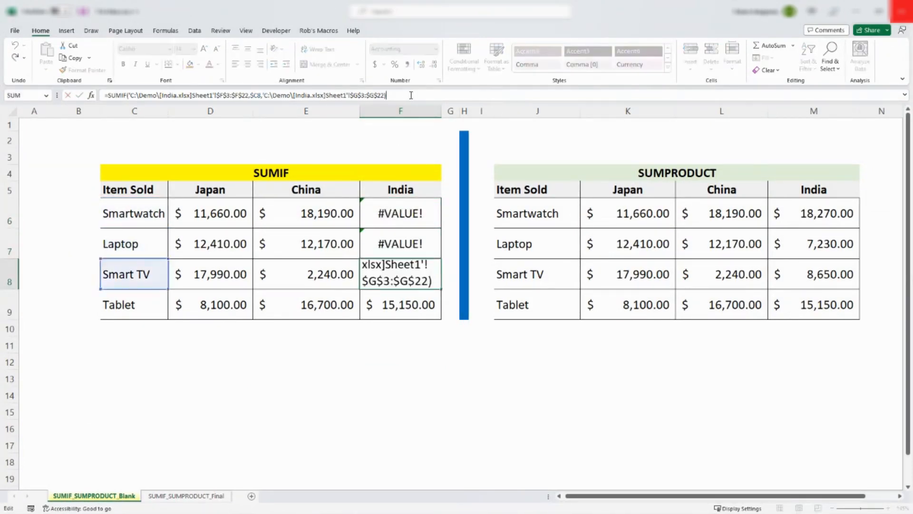
{"action": "key", "text": "Return"}
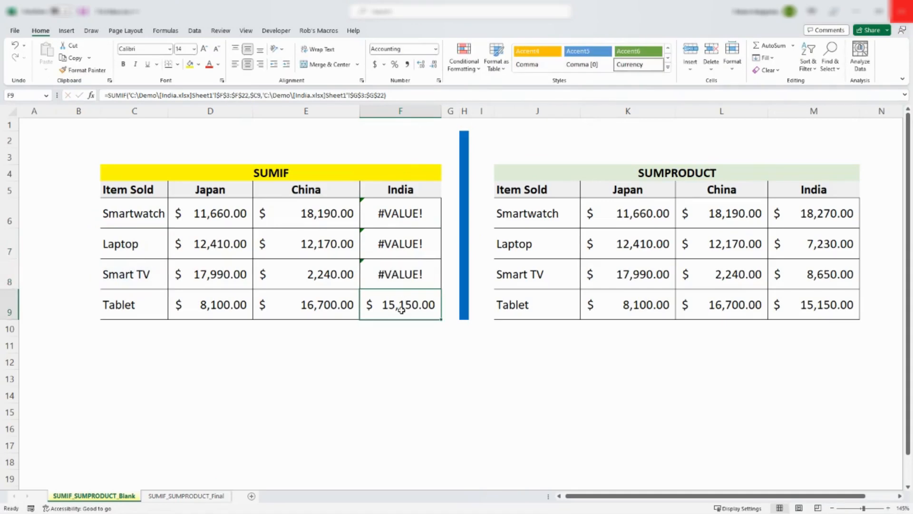
{"action": "left_click", "coordinate": [396, 97]}
{"action": "key", "text": "Return"}
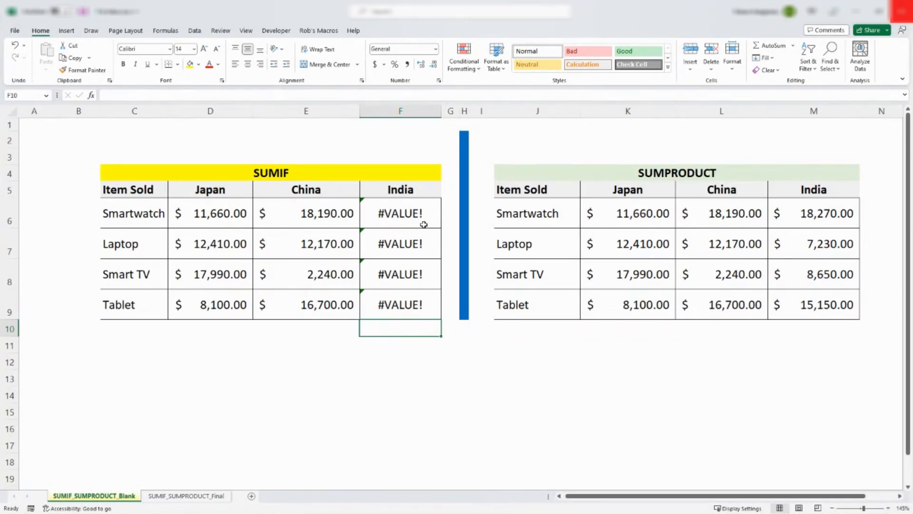
Step: Recalculate the SUMPRODUCT formulas in India cells M6:M9 one by one by re-entering each with the India workbook closed
{"action": "left_click", "coordinate": [813, 216]}
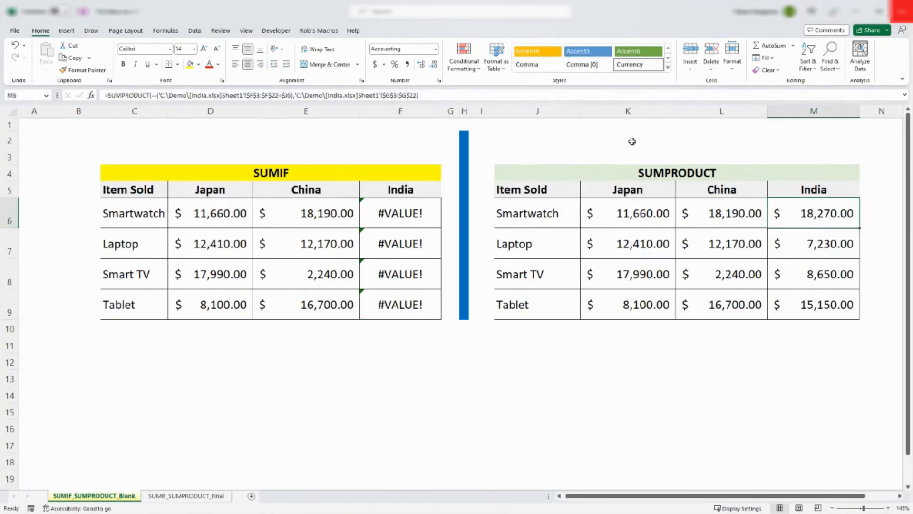
{"action": "left_click", "coordinate": [428, 96]}
{"action": "key", "text": "Return"}
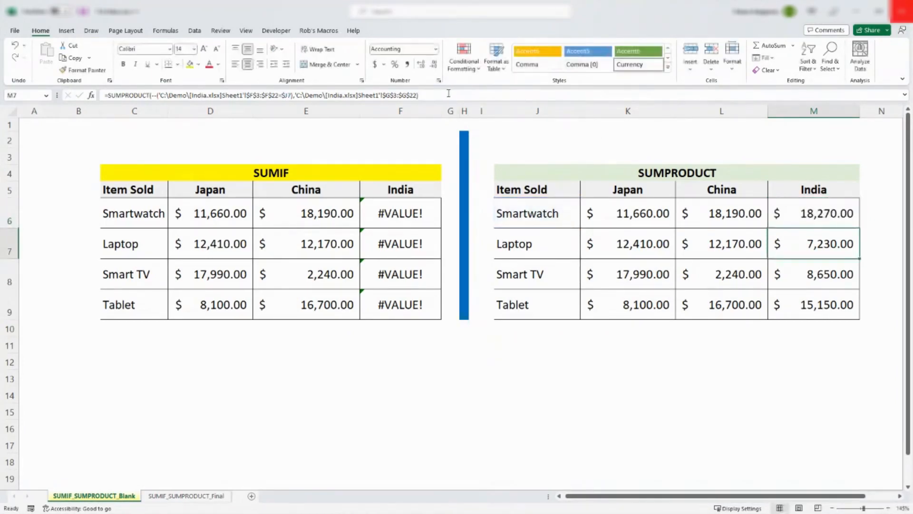
{"action": "left_click", "coordinate": [452, 91]}
{"action": "key", "text": "Return"}
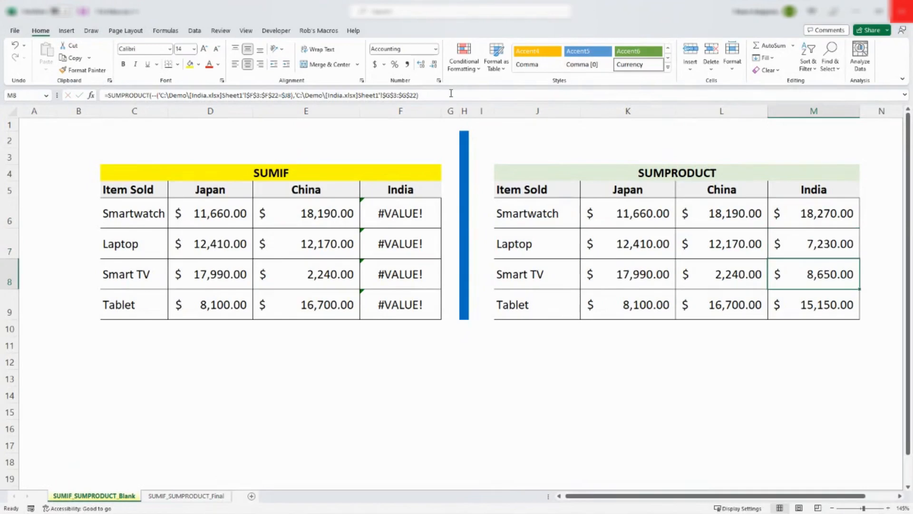
{"action": "left_click", "coordinate": [451, 94]}
{"action": "key", "text": "Return"}
{"action": "left_click", "coordinate": [451, 95]}
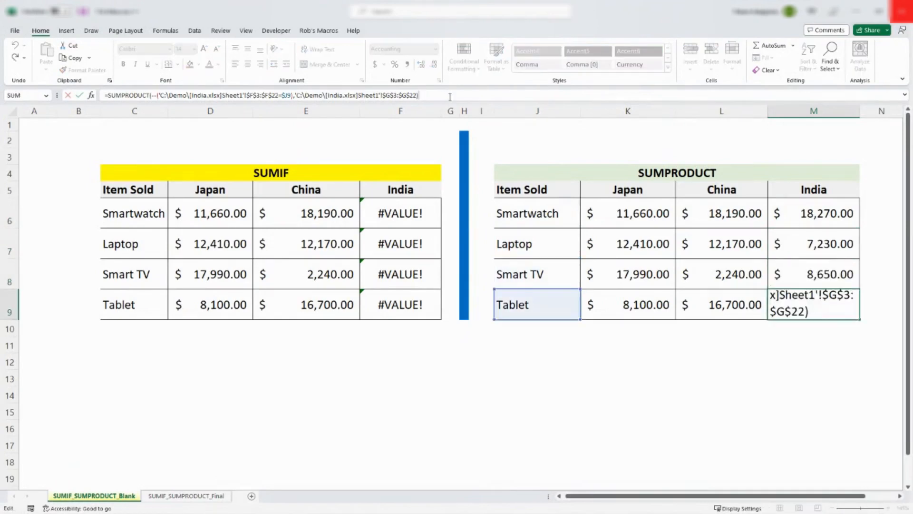
{"action": "key", "text": "Return"}
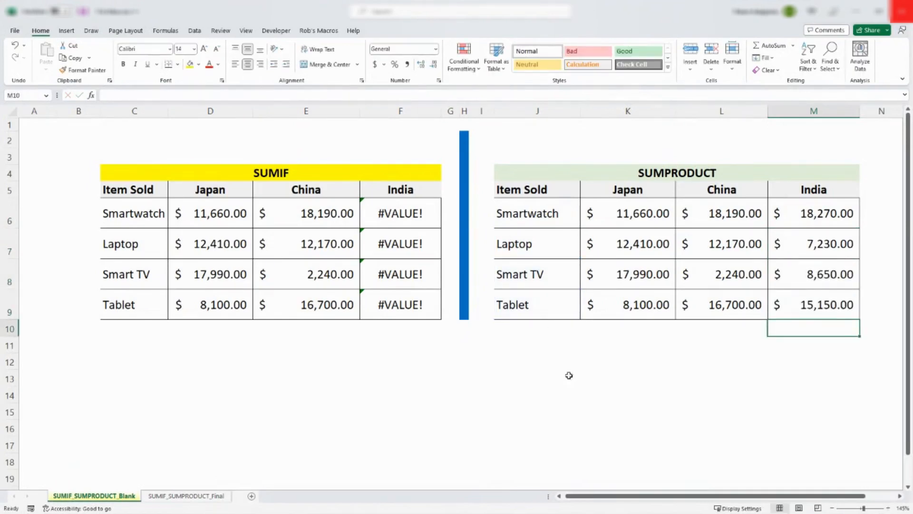
{"action": "left_click", "coordinate": [574, 429]}
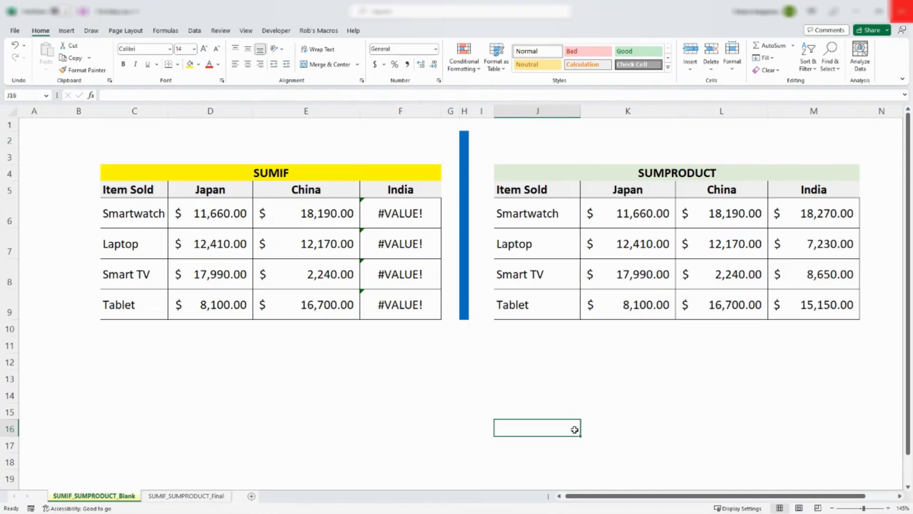